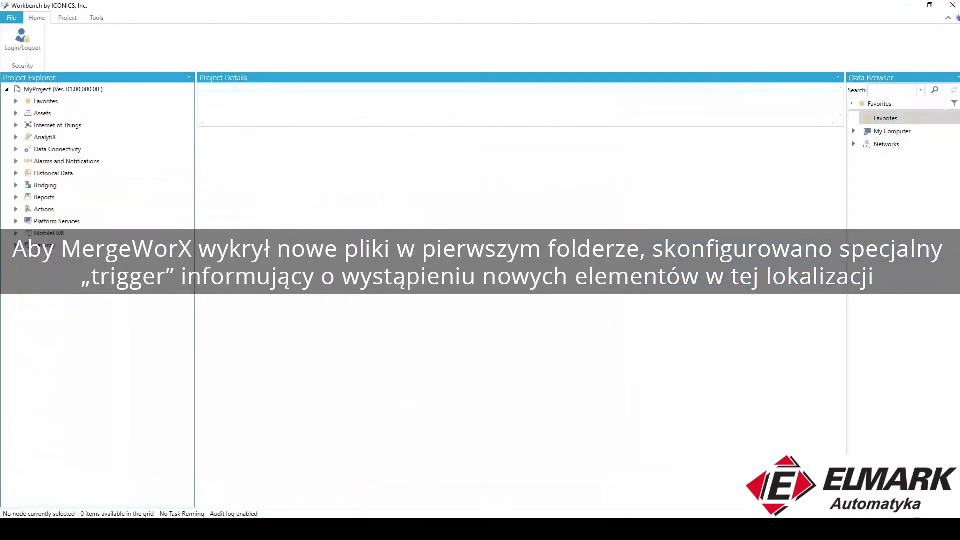
Add a file trigger named FileTrigger under Actions > Triggers > File Triggers.
left_click(15, 209)
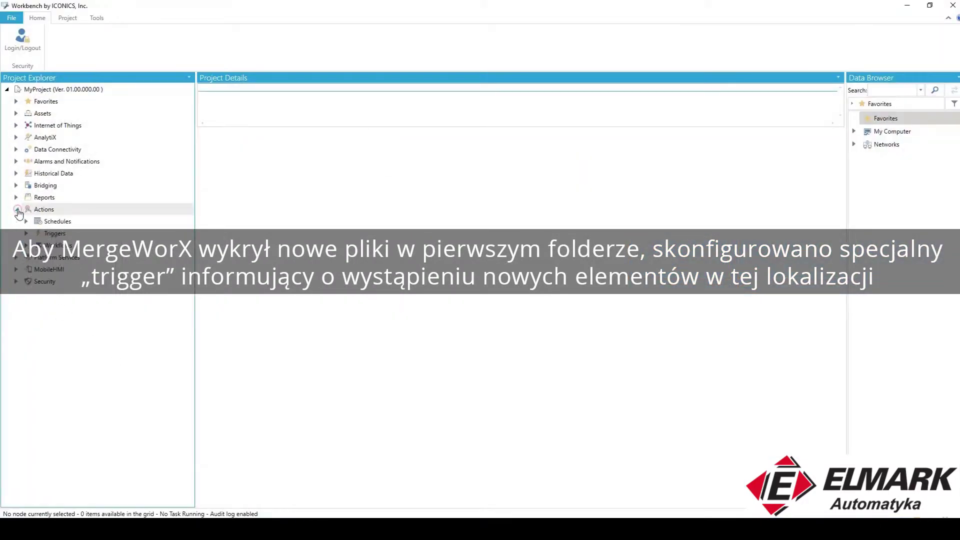
left_click(26, 233)
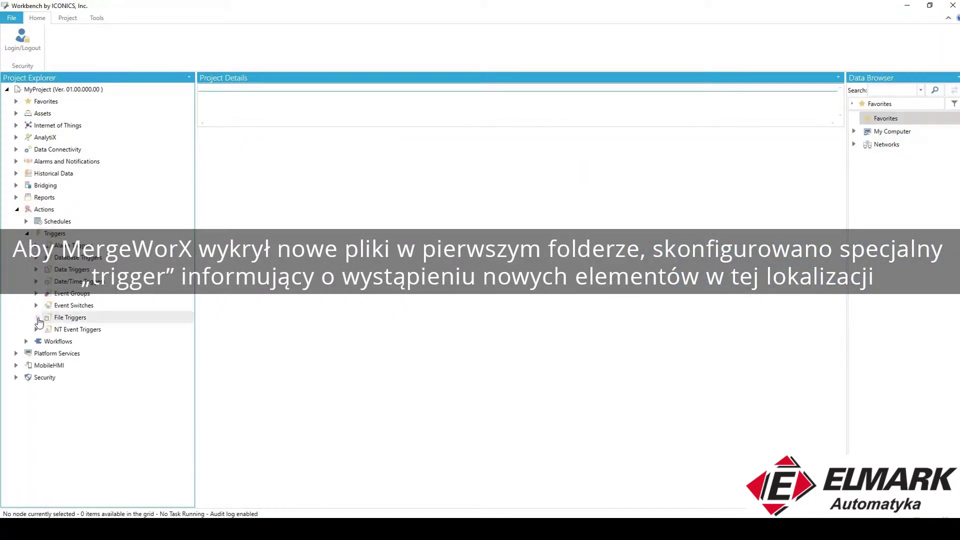
right_click(67, 320)
left_click(122, 336)
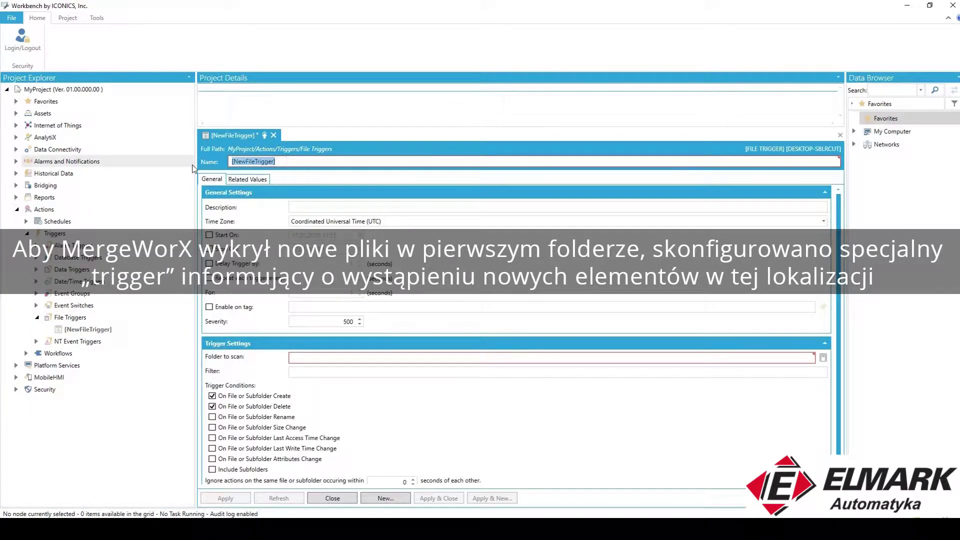
type("FileTrigge")
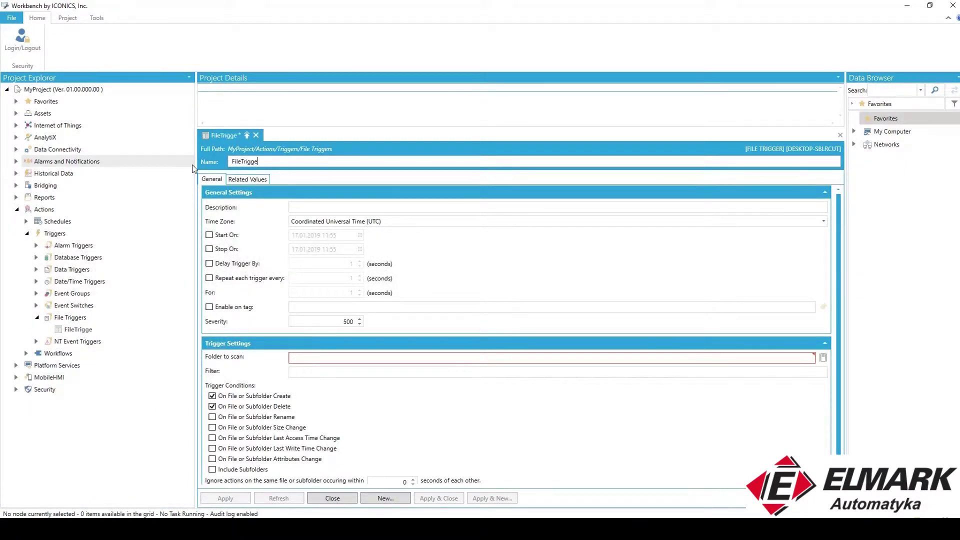
Set the trigger's folder to scan to the desktop folder DATA INSERT and apply the trigger settings.
left_click(823, 358)
double_click(448, 301)
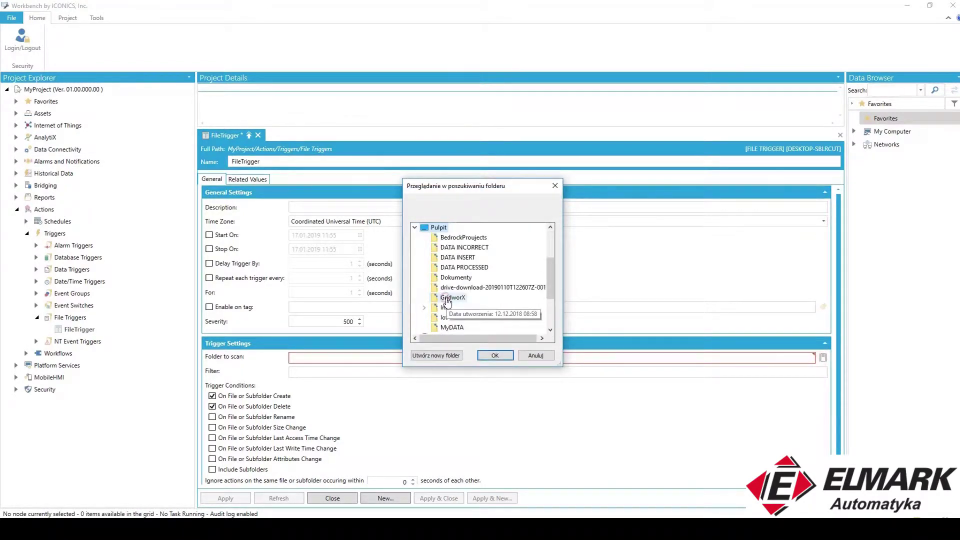
left_click(468, 260)
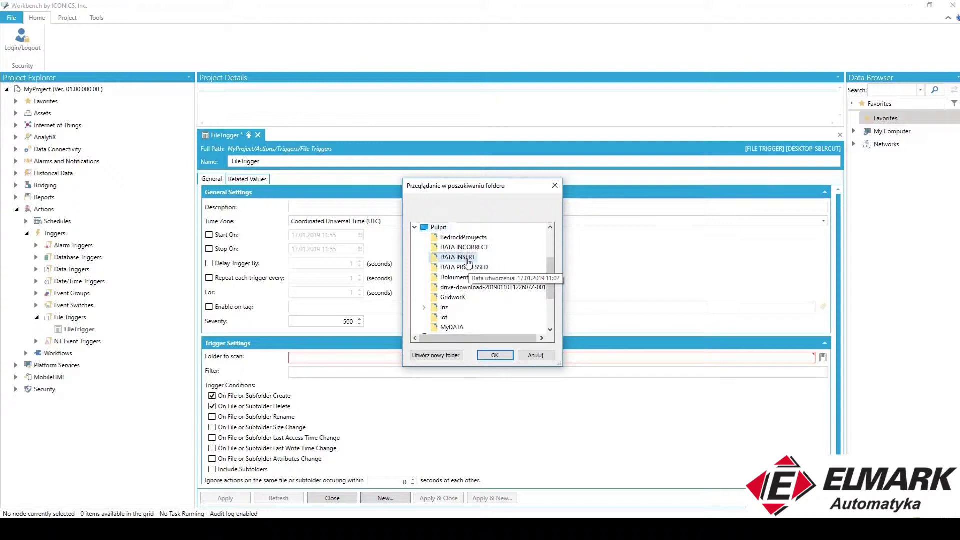
left_click(500, 355)
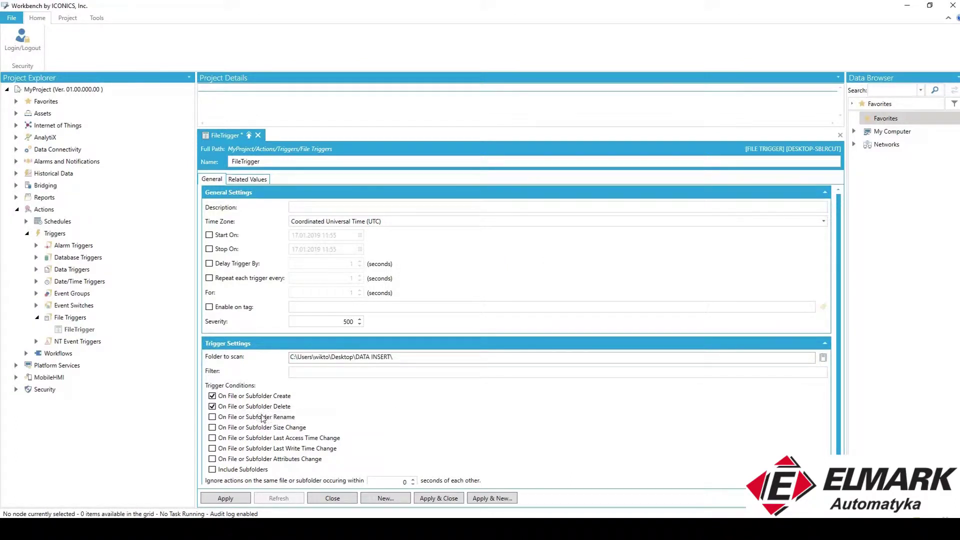
left_click(232, 499)
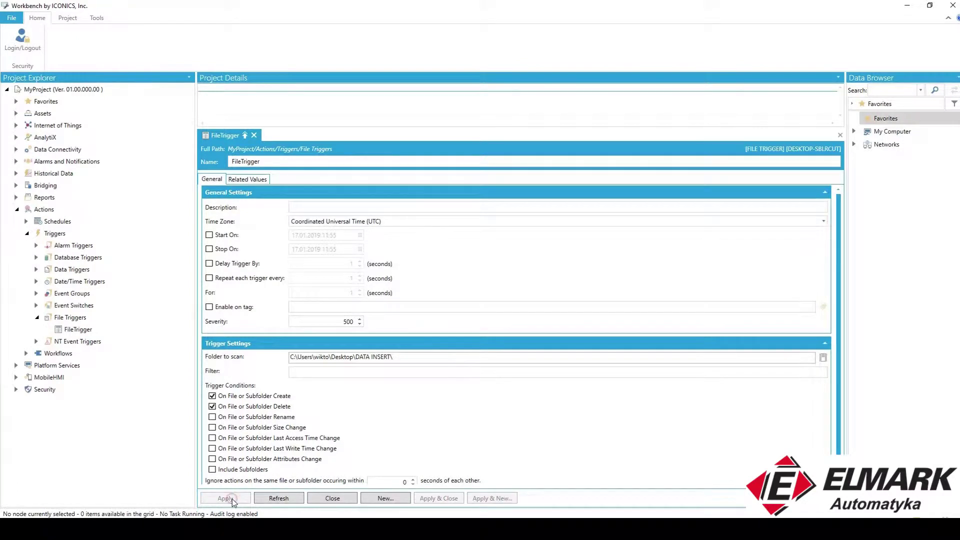
Add a MergeWorX plugin named MyPlugin under Historical Data and set its plugin type to CSV.
left_click(18, 174)
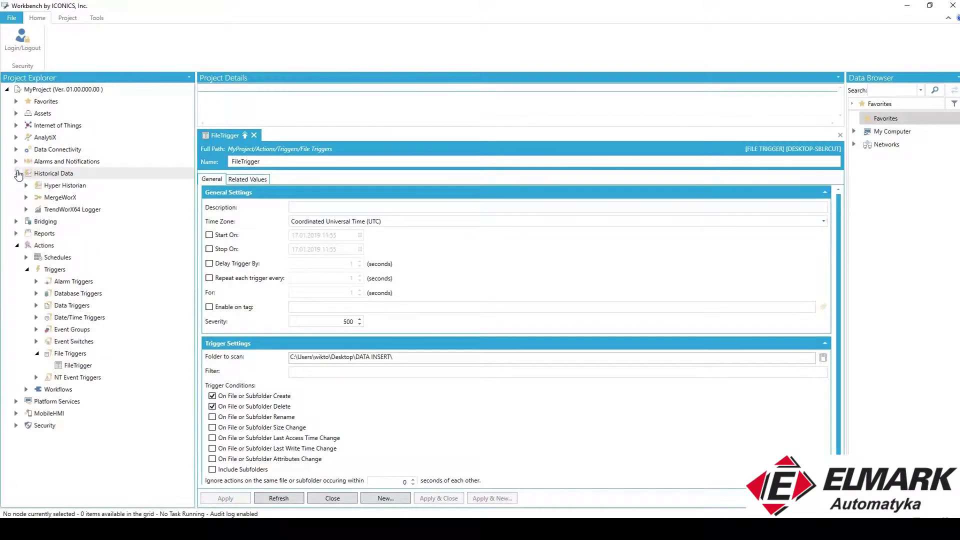
left_click(26, 197)
right_click(54, 210)
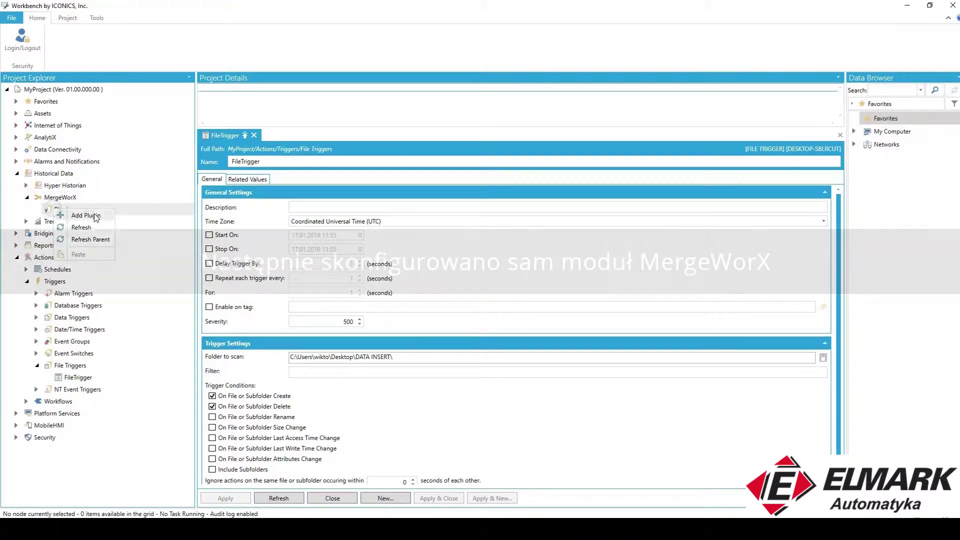
left_click(92, 215)
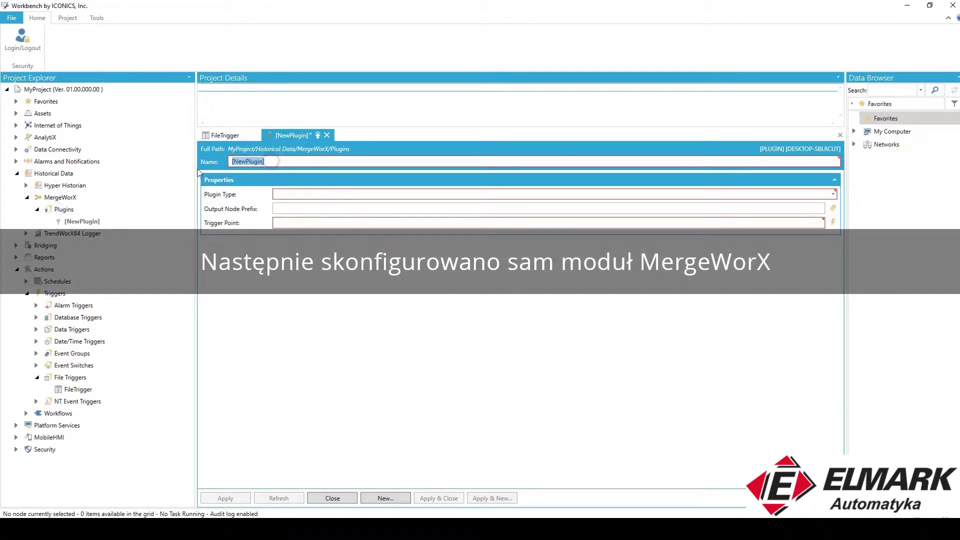
type("MyPlugin")
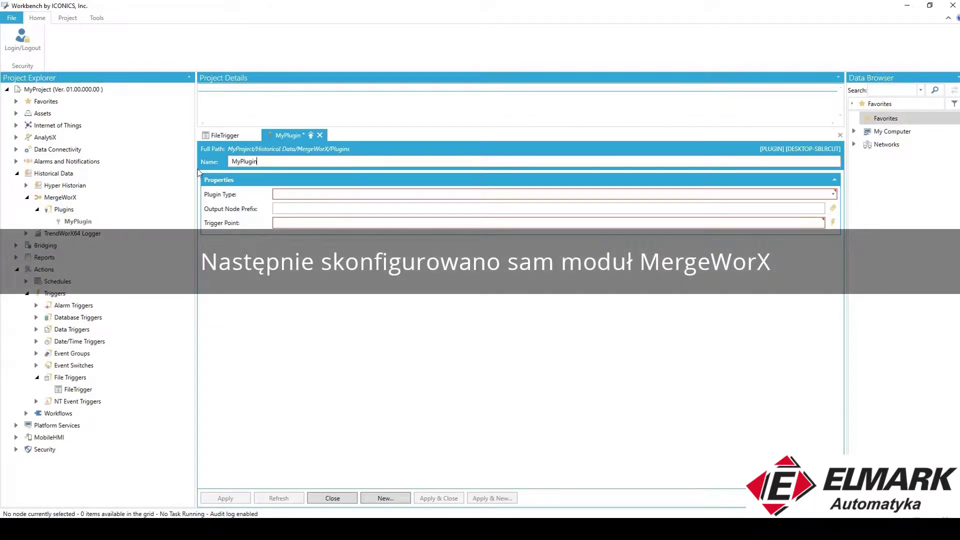
left_click(822, 195)
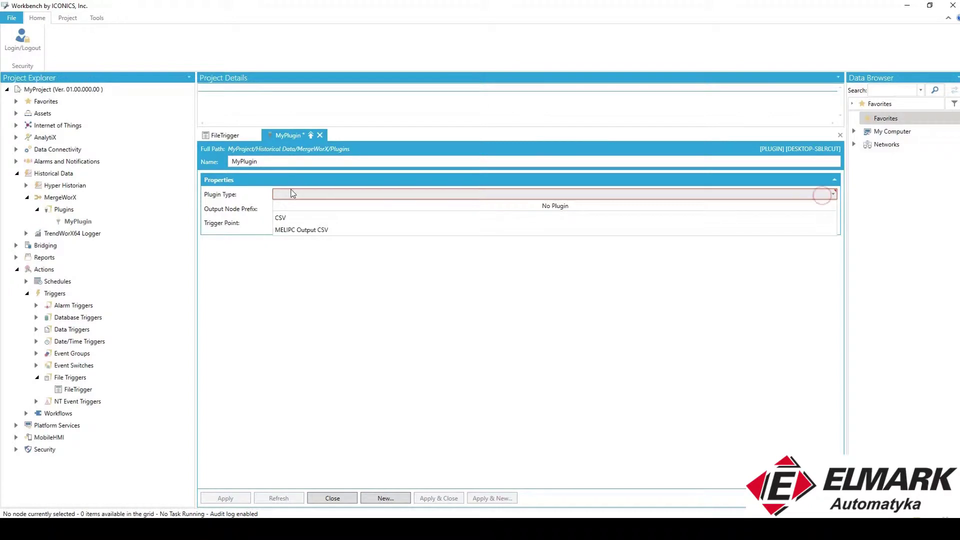
left_click(294, 220)
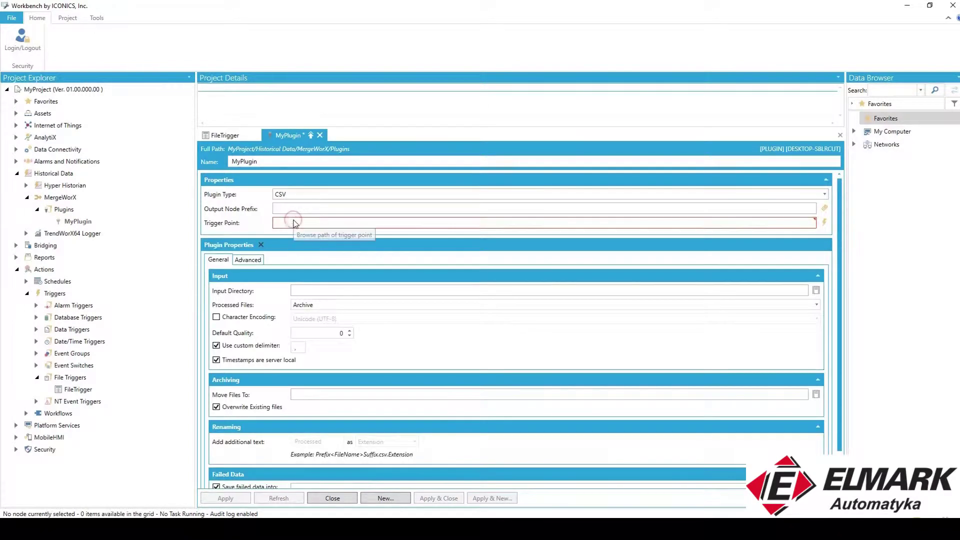
Set the plugin's trigger point to FileTrigger from the file triggers on My Computer.
left_click(824, 224)
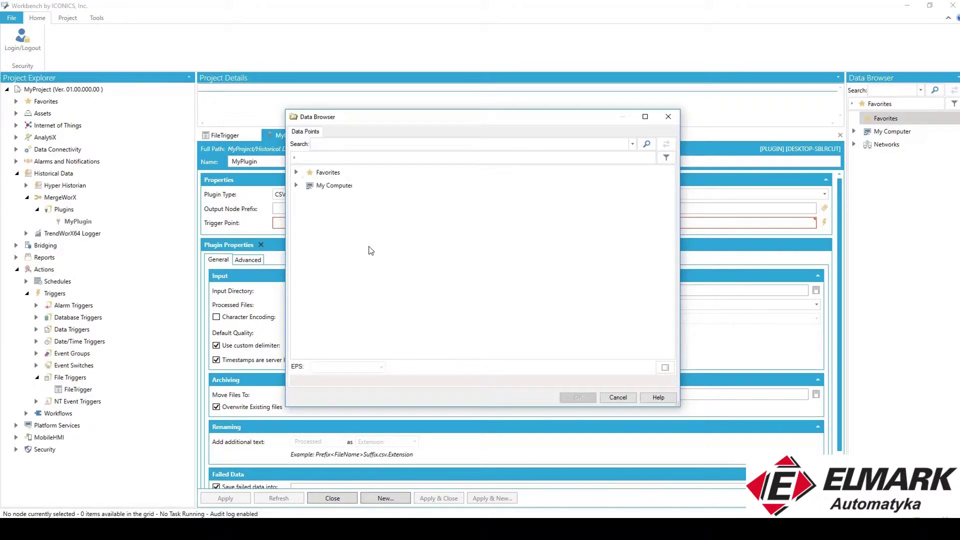
left_click(297, 185)
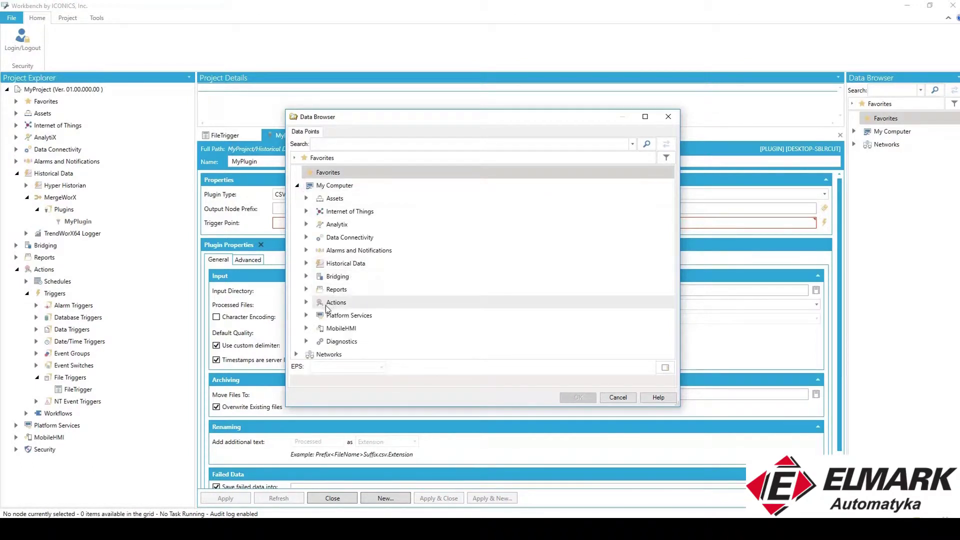
left_click(306, 302)
left_click(317, 328)
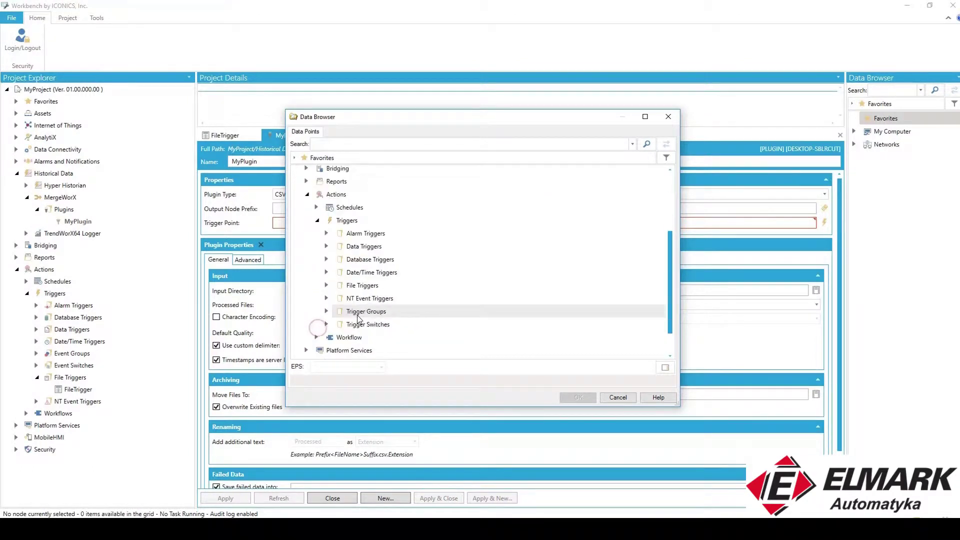
left_click(326, 285)
double_click(385, 299)
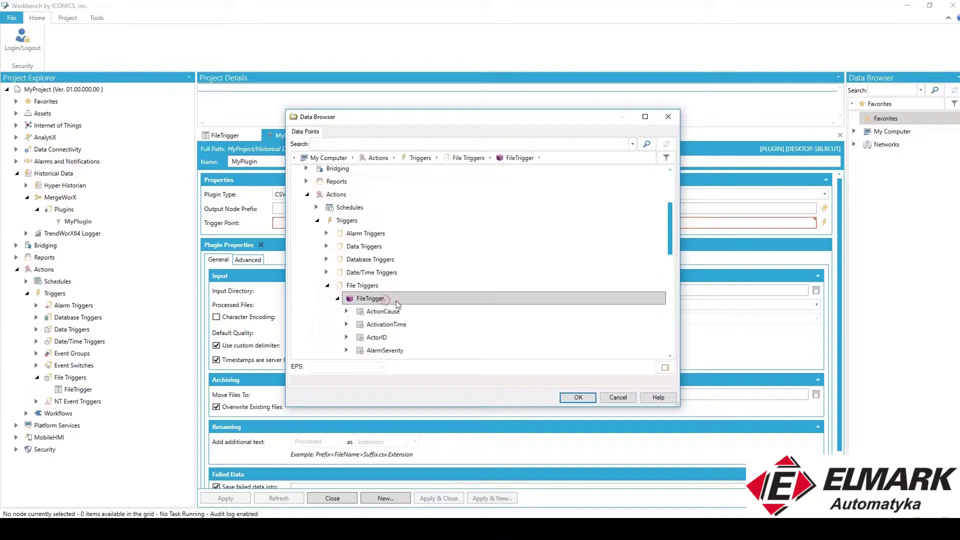
left_click(577, 397)
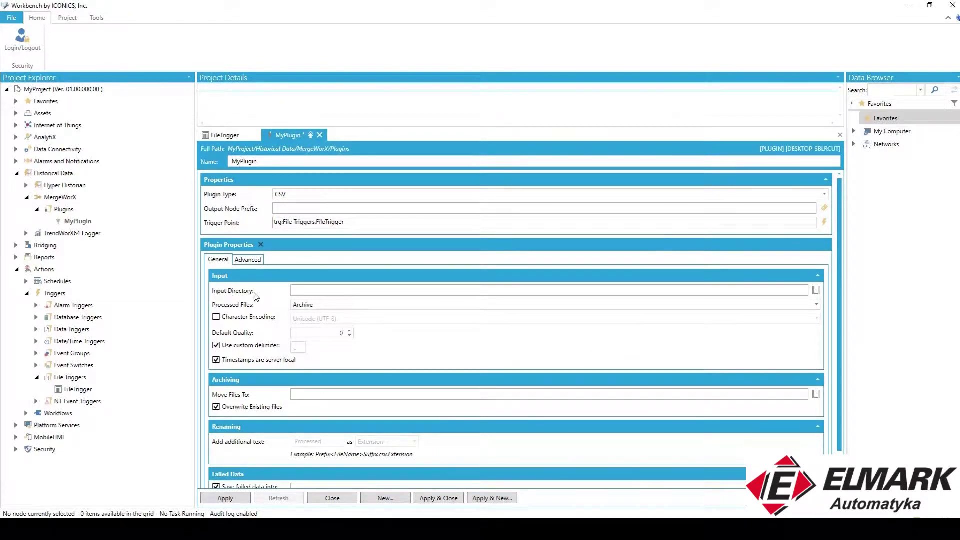
Set the plugin's input directory to the desktop folder DATA INSERT.
left_click(816, 290)
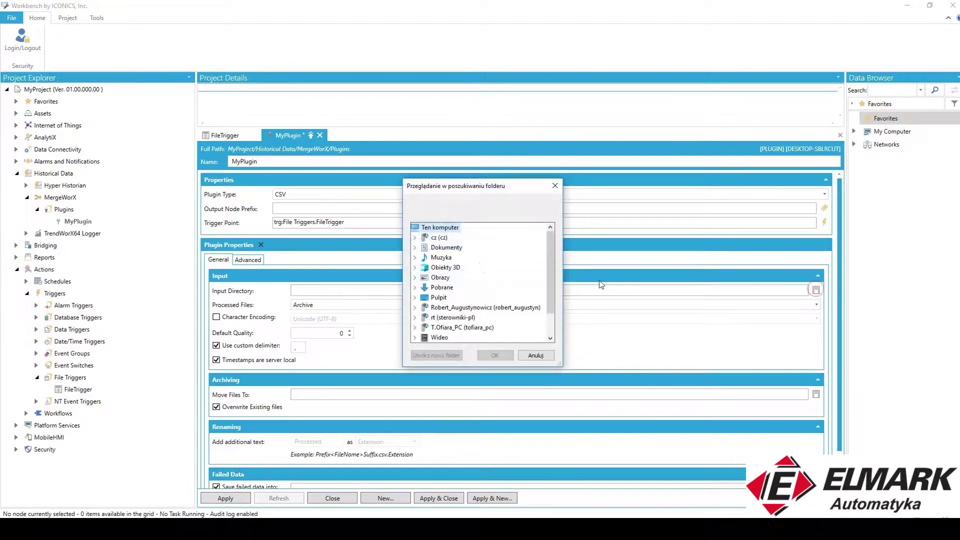
double_click(439, 297)
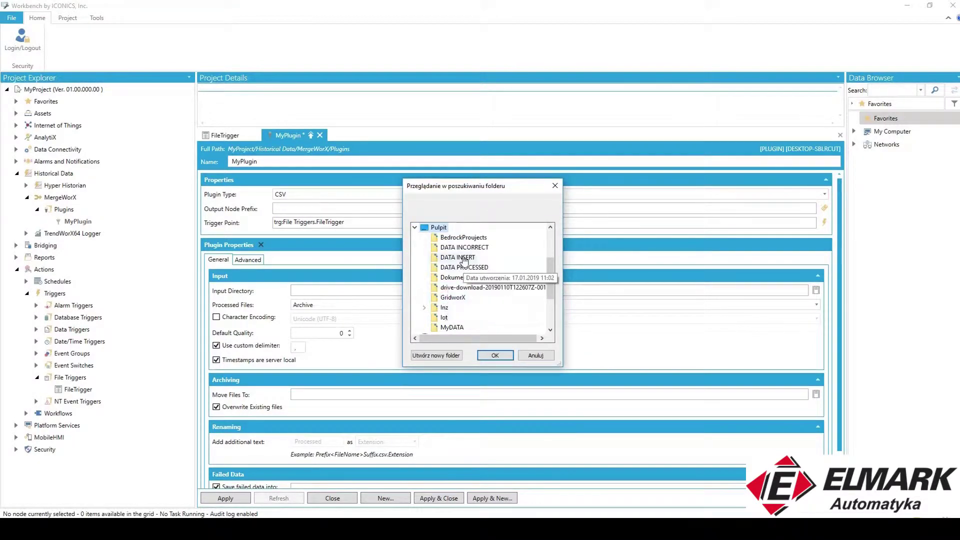
left_click(458, 258)
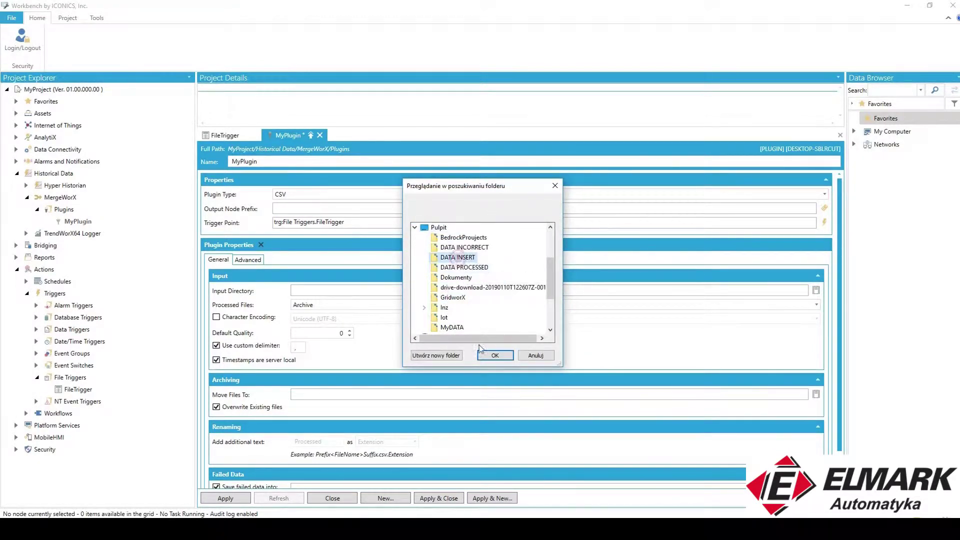
left_click(490, 355)
Set the archiving destination for processed files to the desktop folder DATA PROCESSED.
scroll(418, 344, "down", 1)
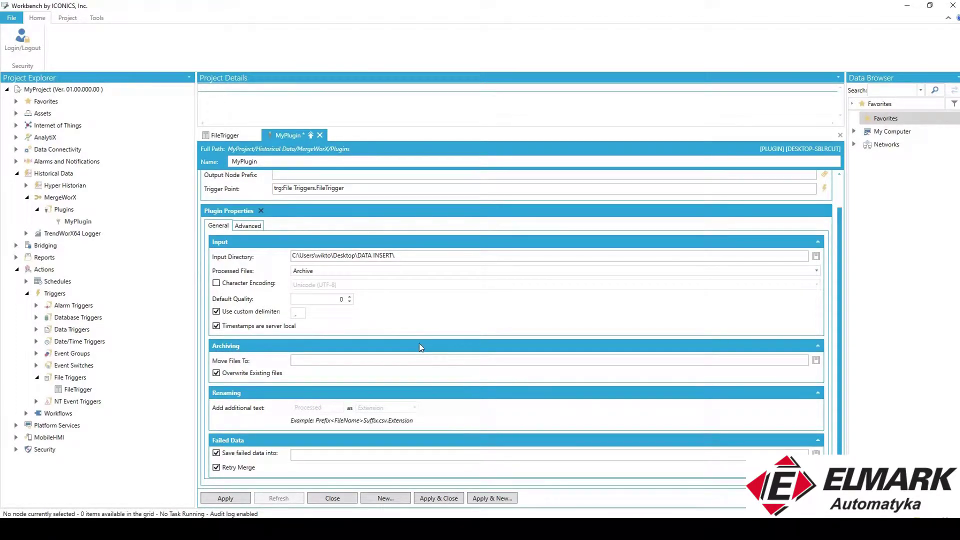
left_click(816, 361)
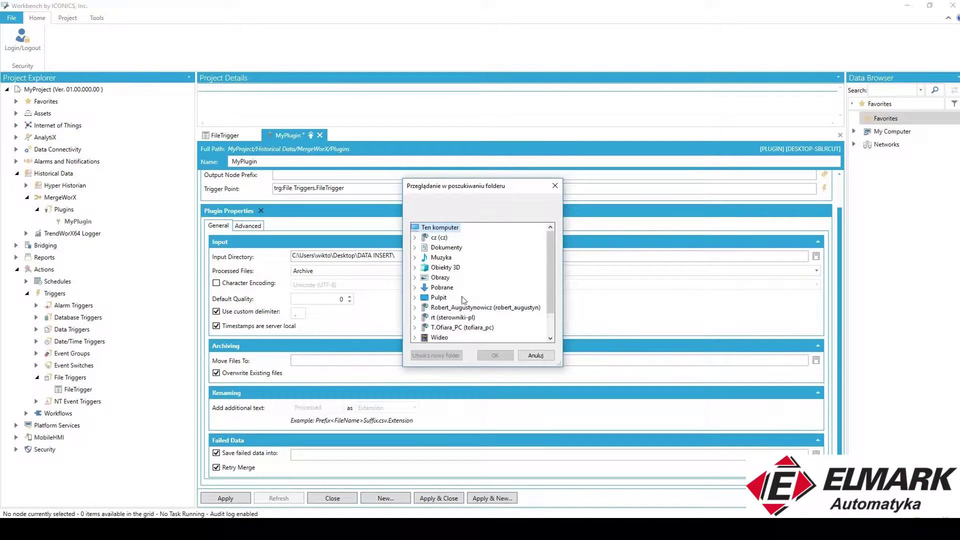
double_click(438, 297)
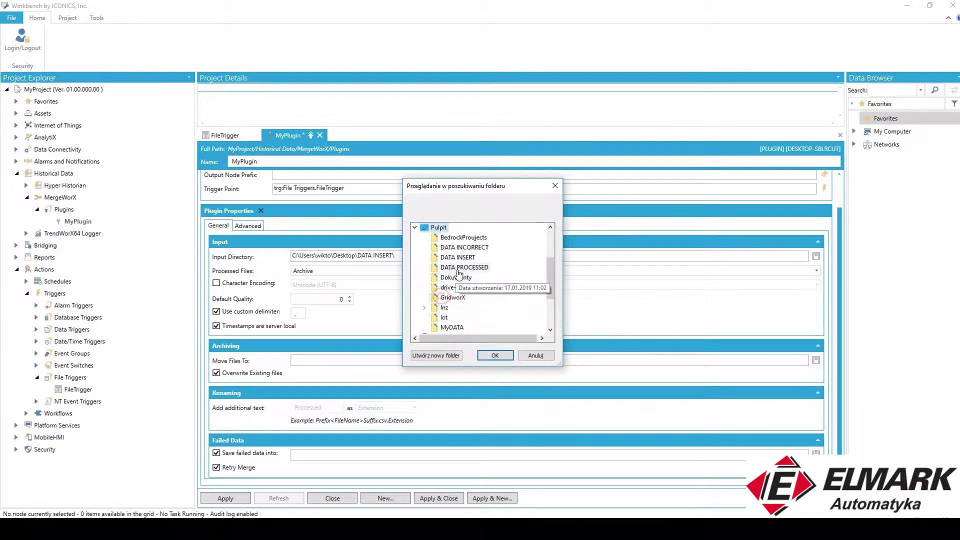
left_click(460, 268)
left_click(494, 355)
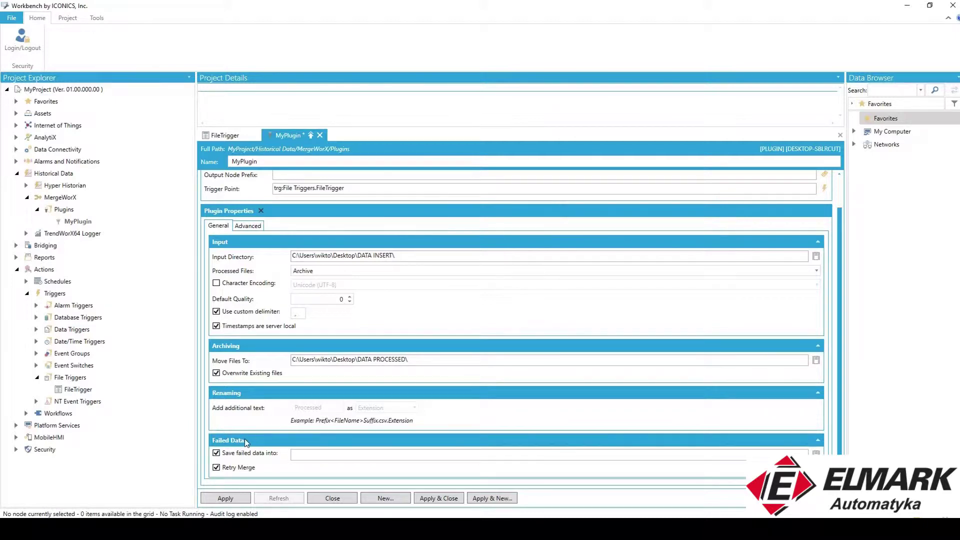
Set the failed data destination to the desktop folder DATA INCORRECT and apply the plugin settings.
left_click(816, 453)
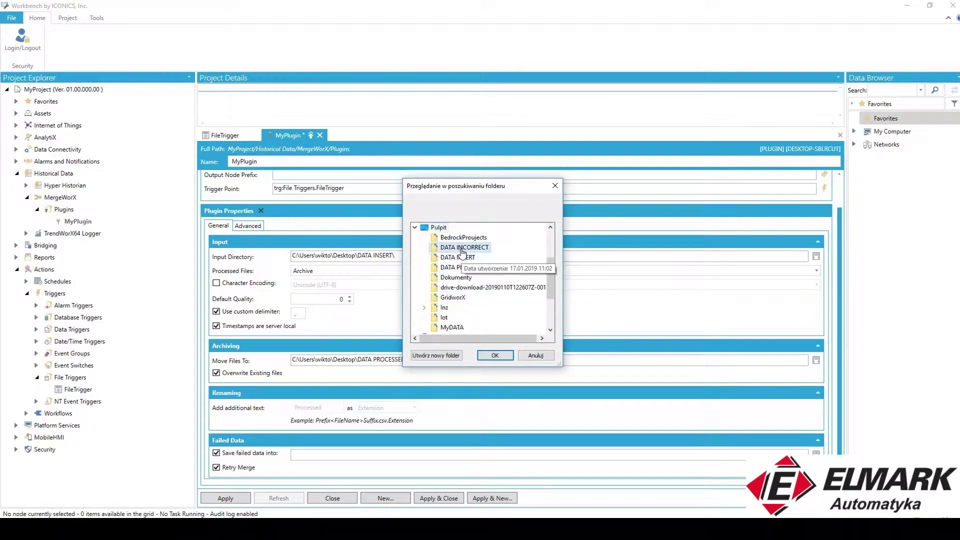
left_click(463, 248)
left_click(495, 355)
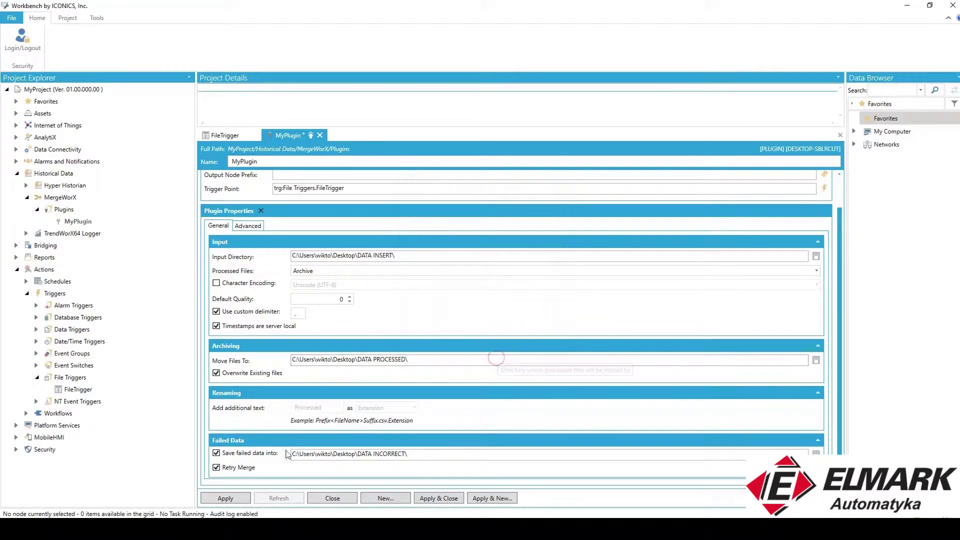
left_click(241, 498)
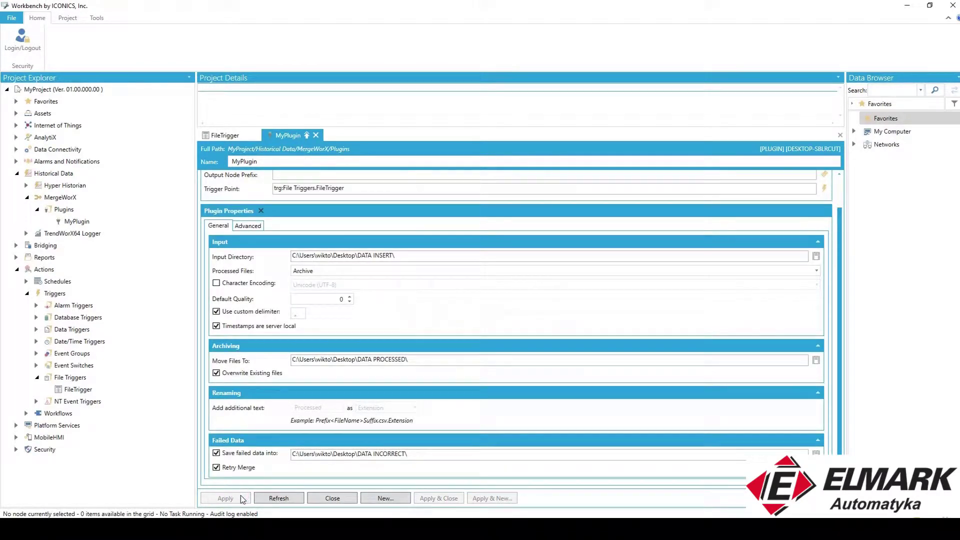
Close the MyPlugin and FileTrigger configuration forms.
scroll(540, 298, "up", 2)
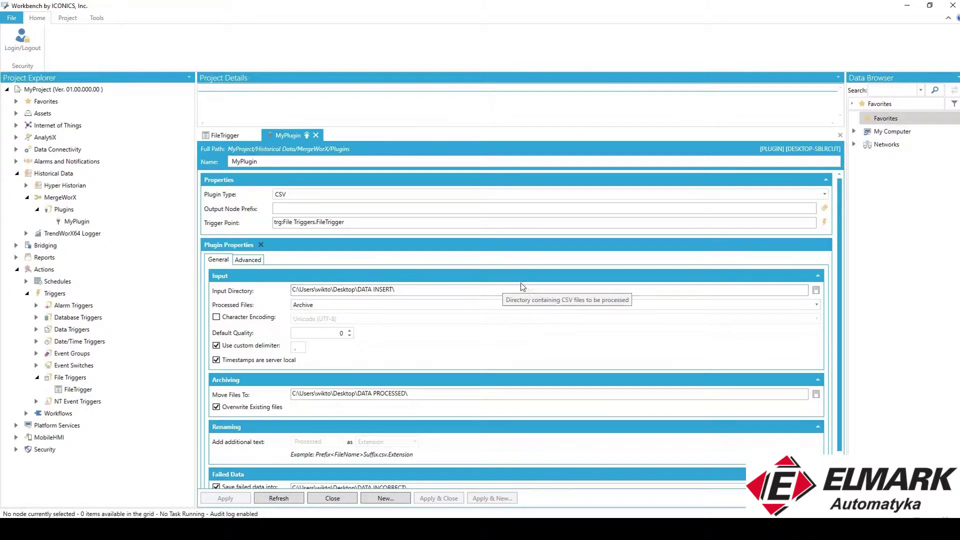
left_click(316, 135)
left_click(256, 135)
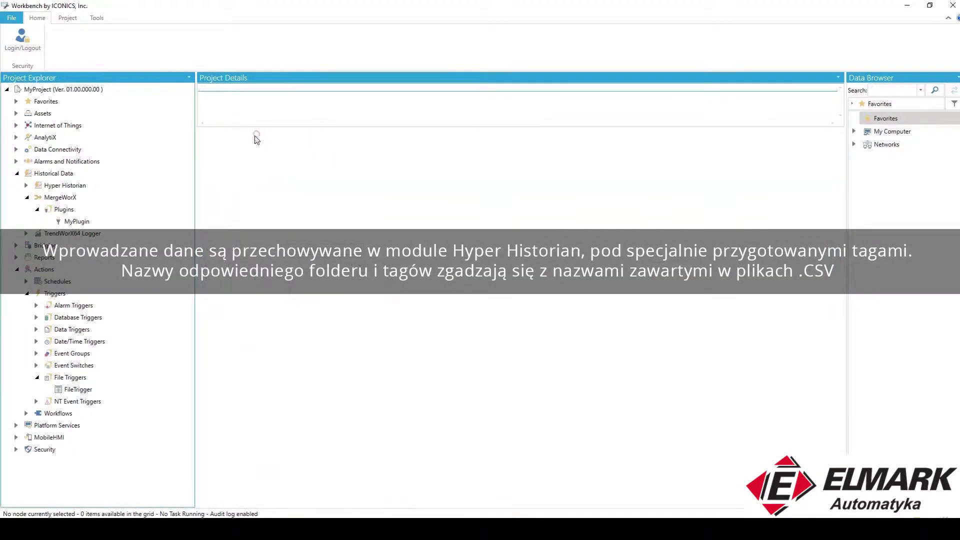
Add a folder named RETAIL to the Hyper Historian data collections and apply it.
left_click(26, 185)
left_click(37, 197)
right_click(80, 200)
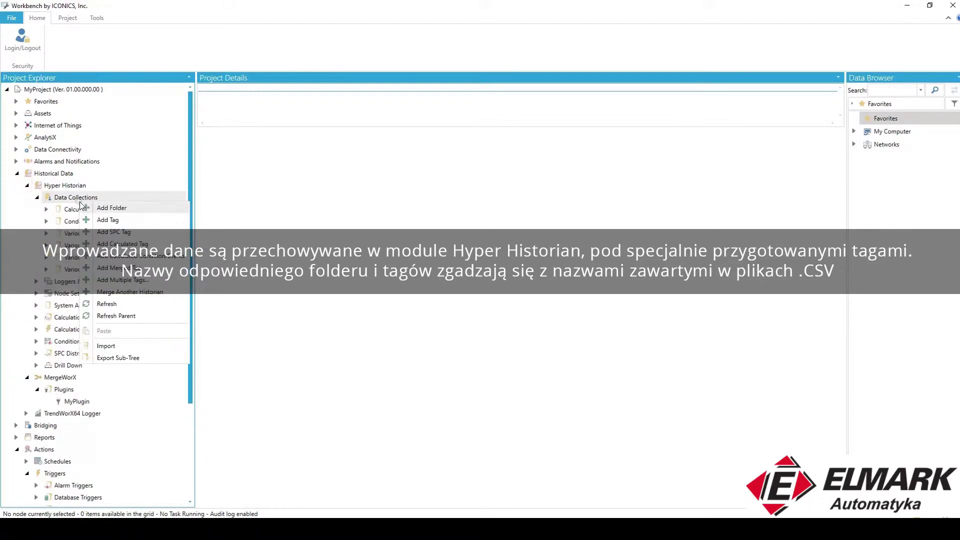
left_click(110, 208)
left_click_drag(306, 161, 229, 165)
type("RETAIL")
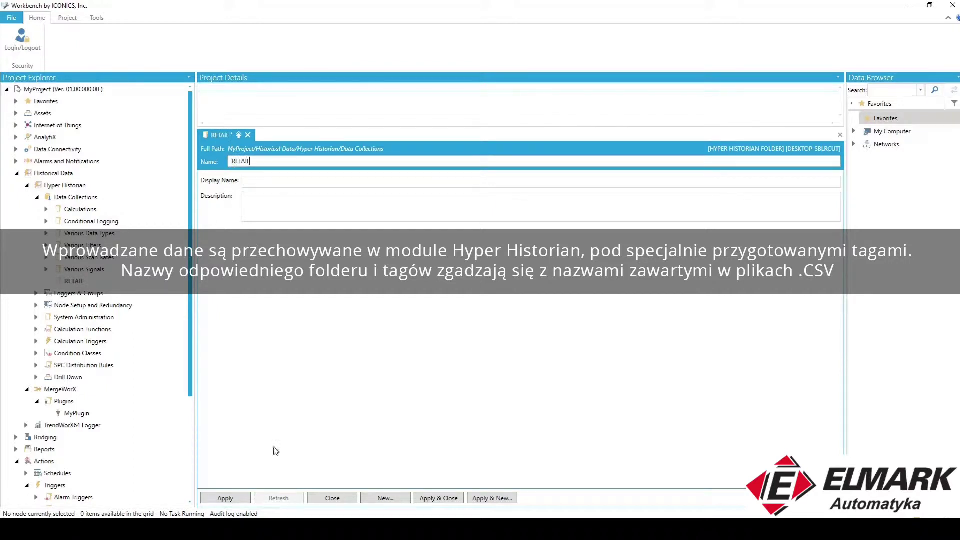
left_click(240, 501)
Add a Hyper Historian tag named Energy inside the RETAIL folder.
left_click(86, 279)
right_click(85, 279)
left_click(114, 297)
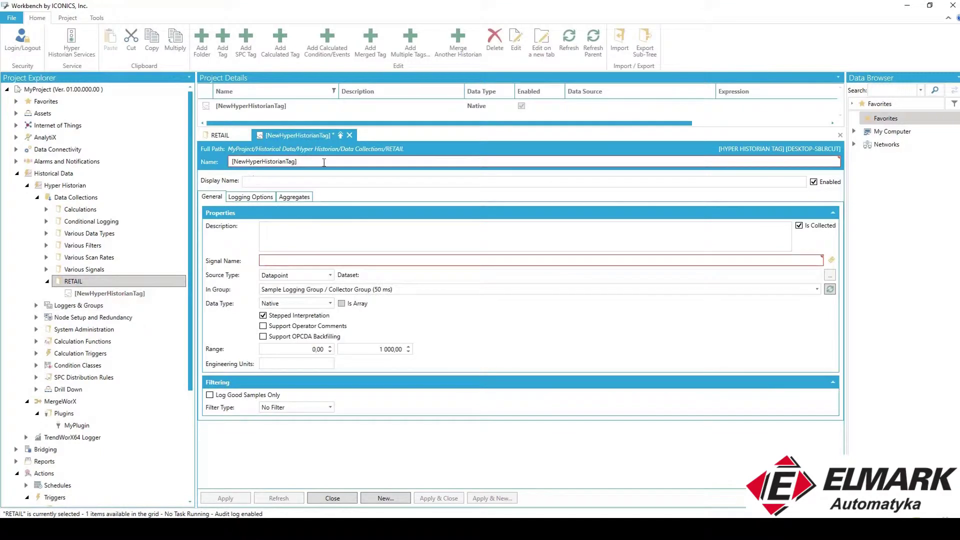
type("Energy")
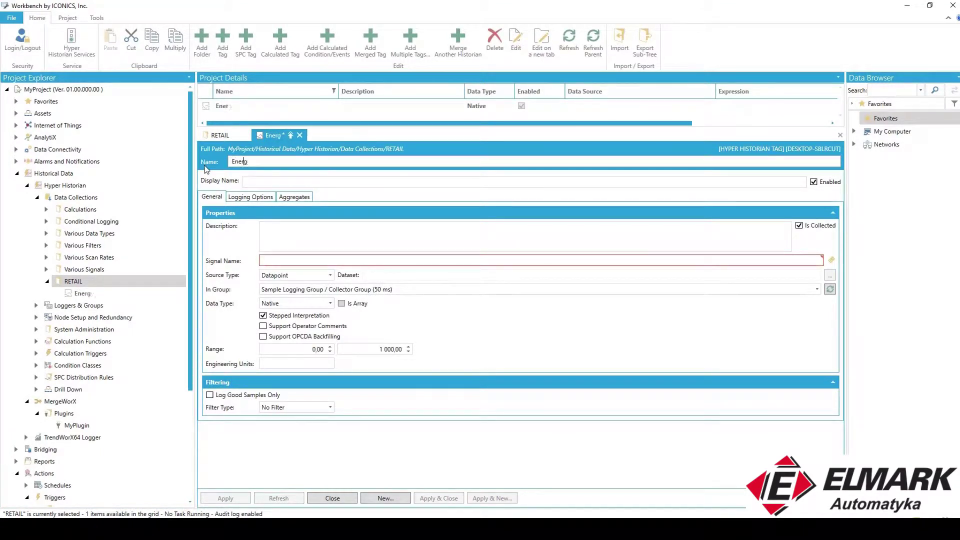
Enter Energy as the tag's description and disable its data collection.
double_click(229, 163)
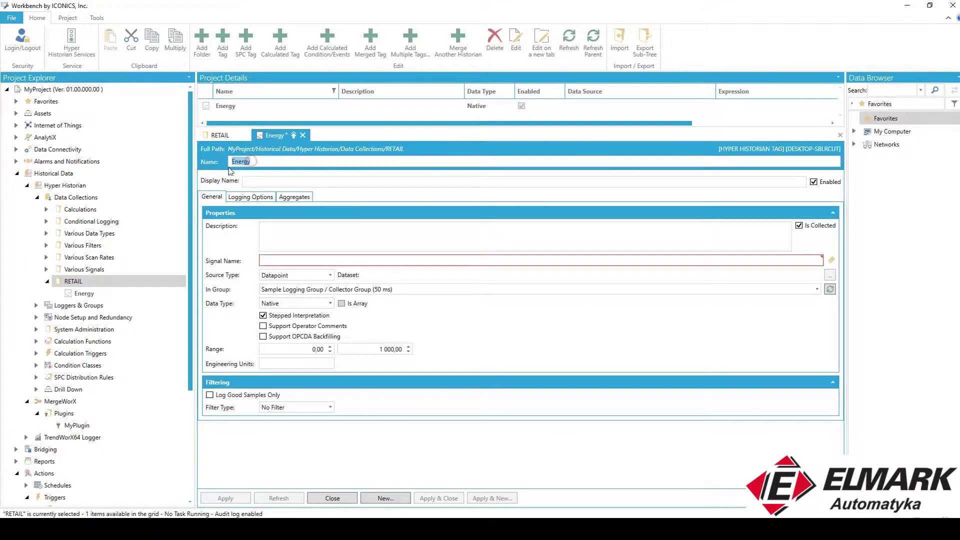
type("Energy")
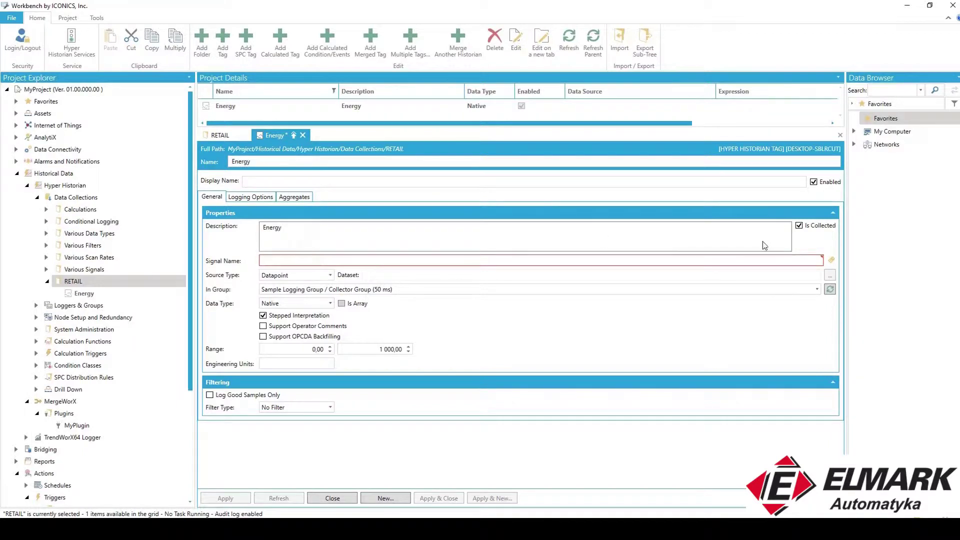
left_click(799, 225)
Set the Energy tag to Float32 with operator comments, no stepped interpretation and kW units, and apply it.
left_click(269, 304)
scroll(285, 385, "down", 1)
scroll(284, 386, "down", 1)
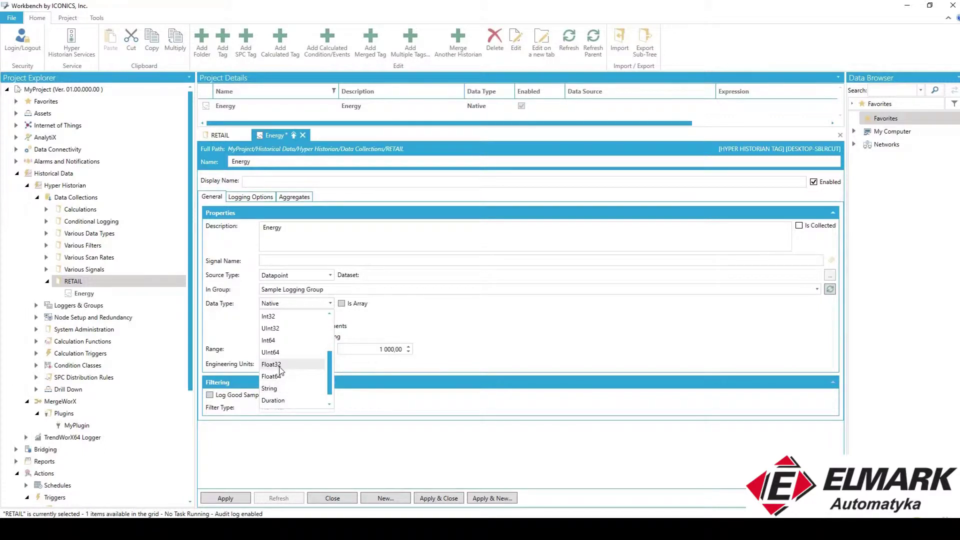
left_click(278, 375)
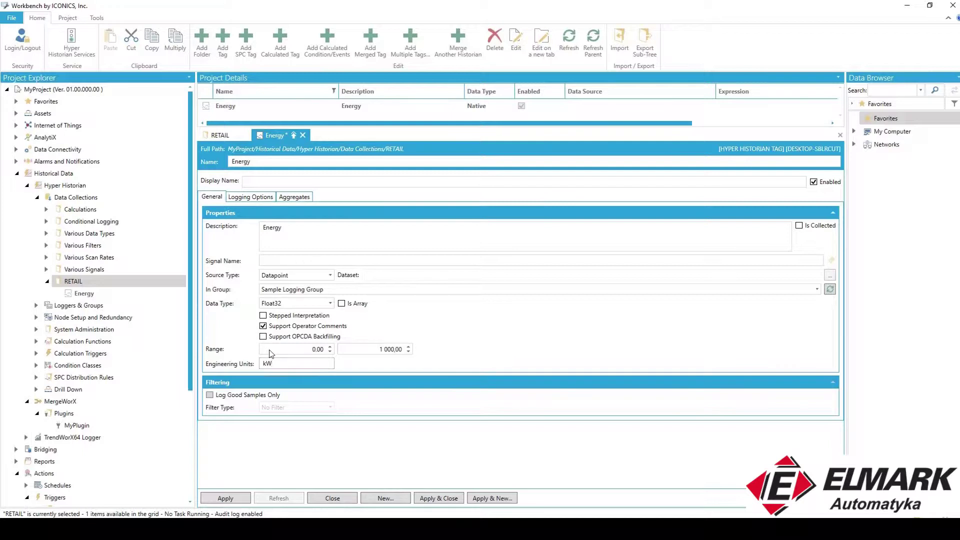
left_click(226, 498)
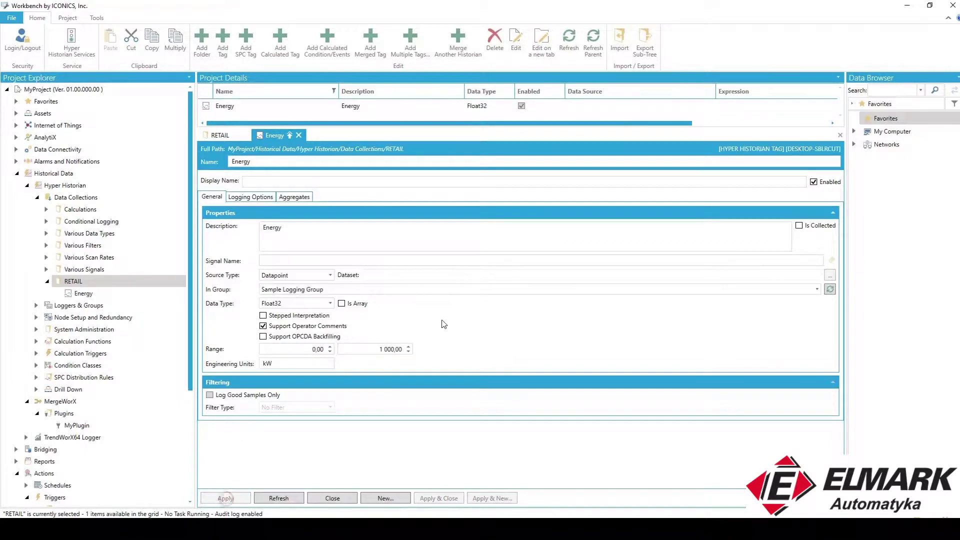
Review the settings of the Energy2 and Energy tags in the RETAIL folder.
left_click(135, 303)
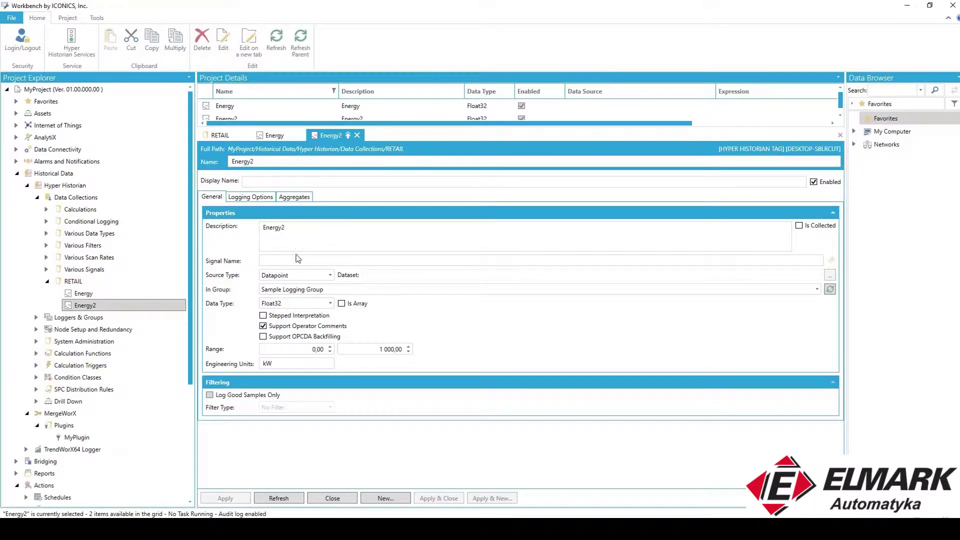
left_click(99, 295)
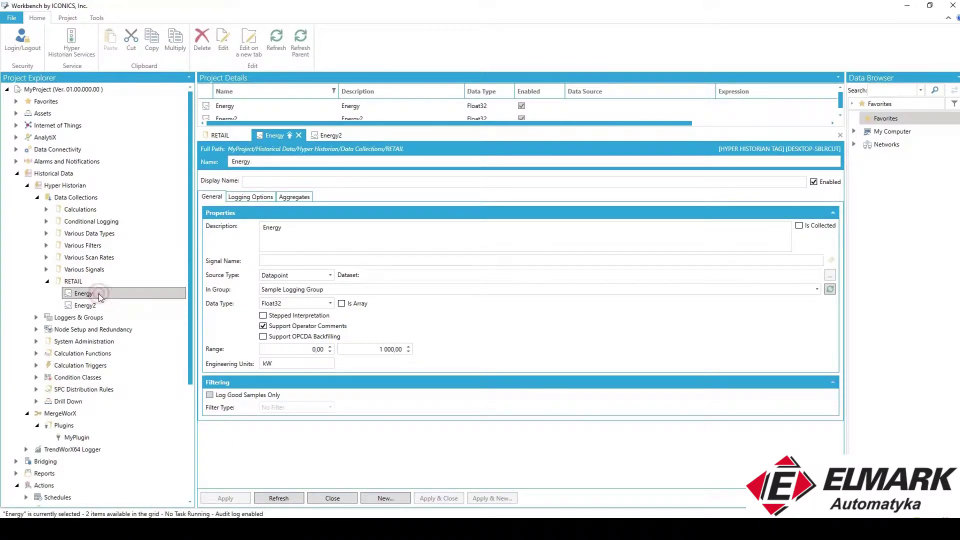
Switch to the MyDATA folder on the desktop and copy the files Store 1 PL and Store 2 PL.
left_click(908, 6)
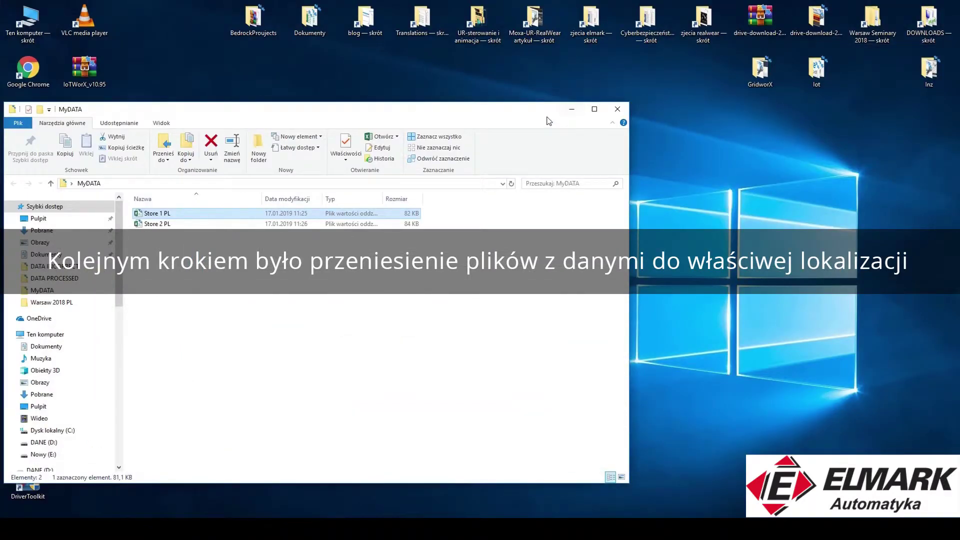
left_click_drag(549, 121, 790, 161)
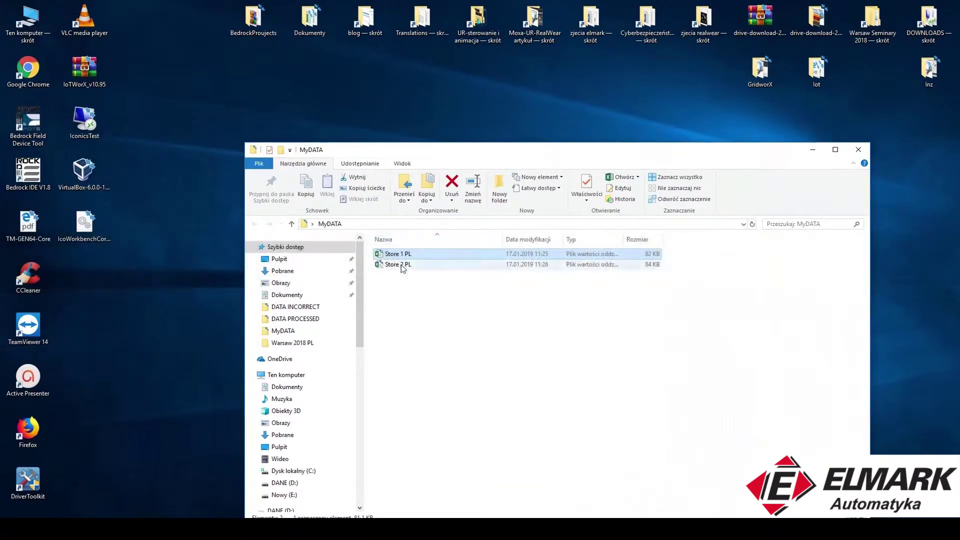
left_click_drag(422, 300, 399, 251)
right_click(398, 251)
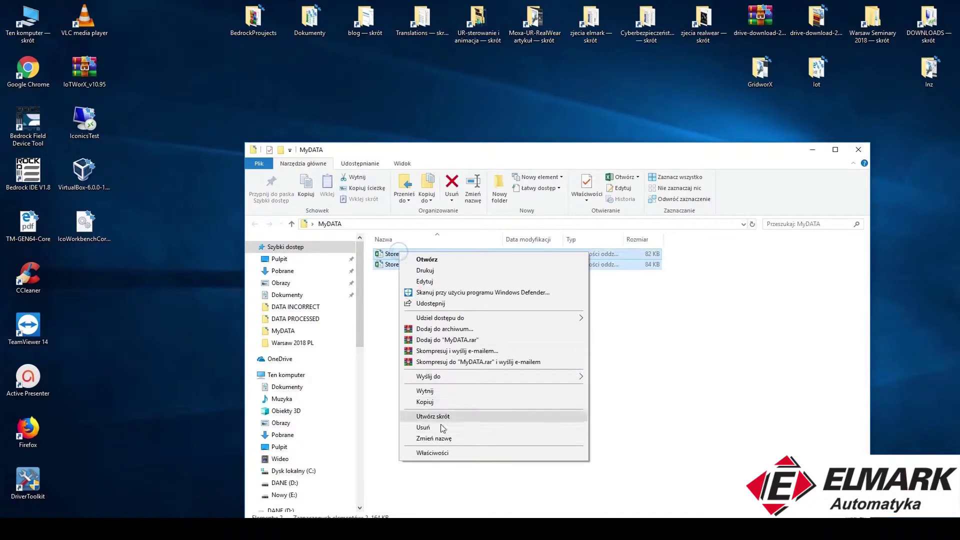
left_click(431, 402)
left_click(813, 150)
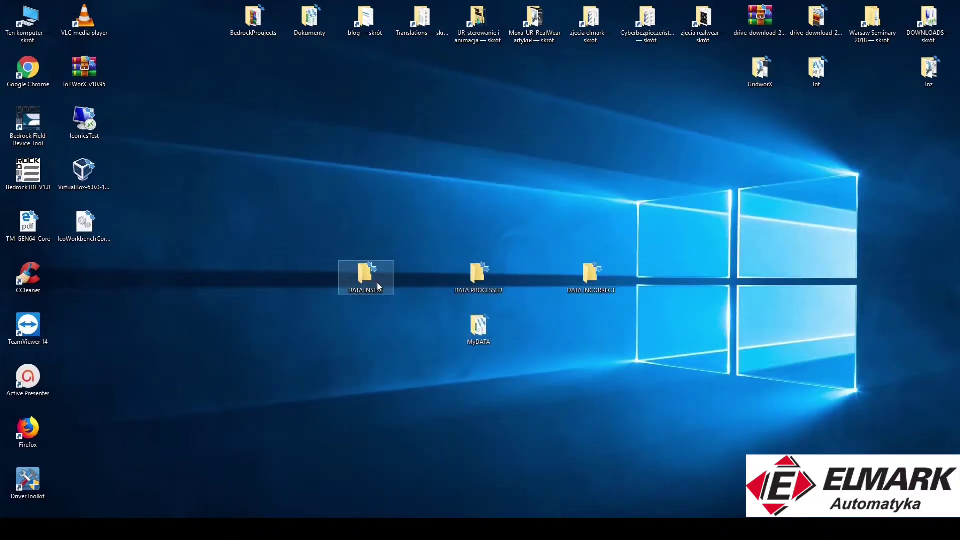
Paste the copied files into the desktop folder DATA INSERT and minimize its window.
double_click(377, 283)
right_click(449, 193)
left_click(487, 258)
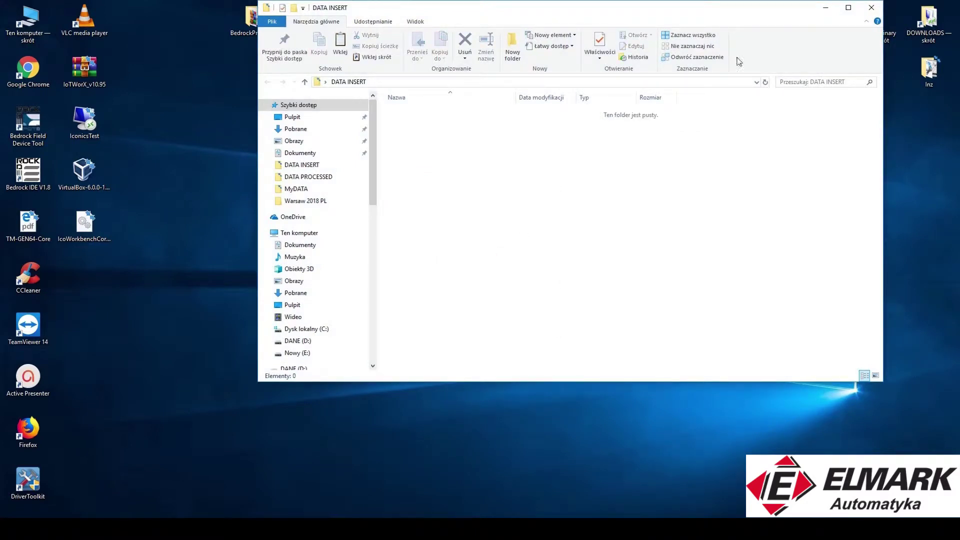
left_click(825, 7)
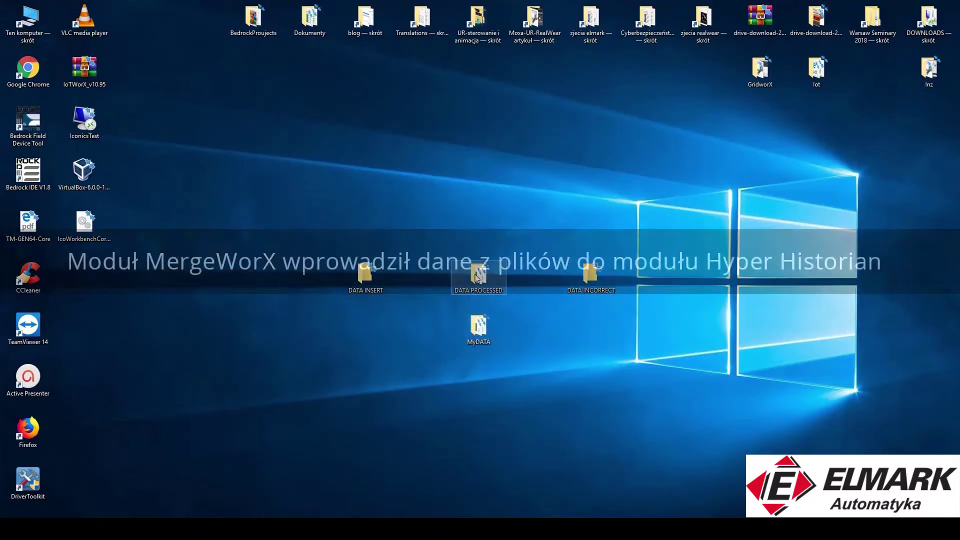
Check the contents of the DATA PROCESSED and DATA INCORRECT folders.
double_click(476, 277)
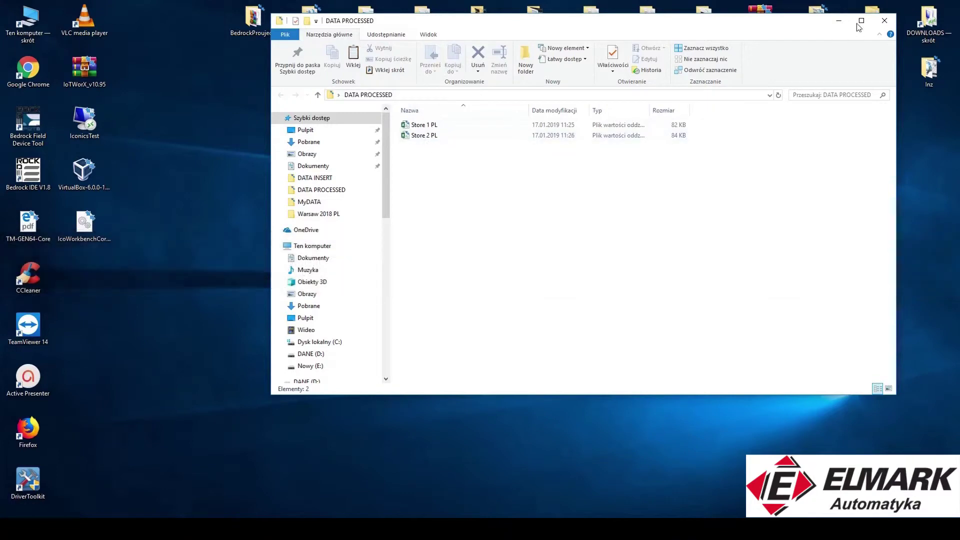
left_click(887, 20)
double_click(590, 296)
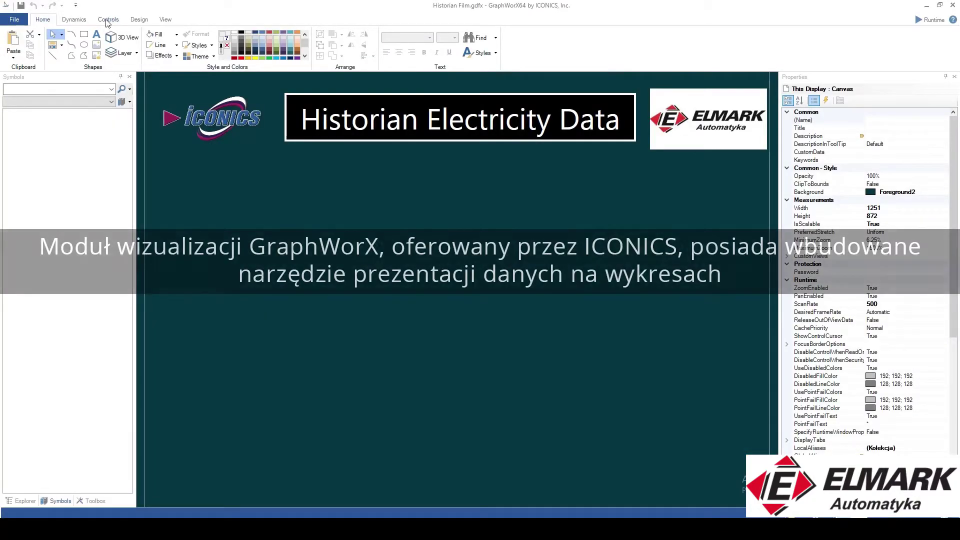
In GraphWorX64, insert a TrendWorX64 Viewer about 1230 by 590 in size below the Historian Electricity Data title.
left_click(108, 19)
left_click(63, 45)
left_click_drag(150, 164, 764, 458)
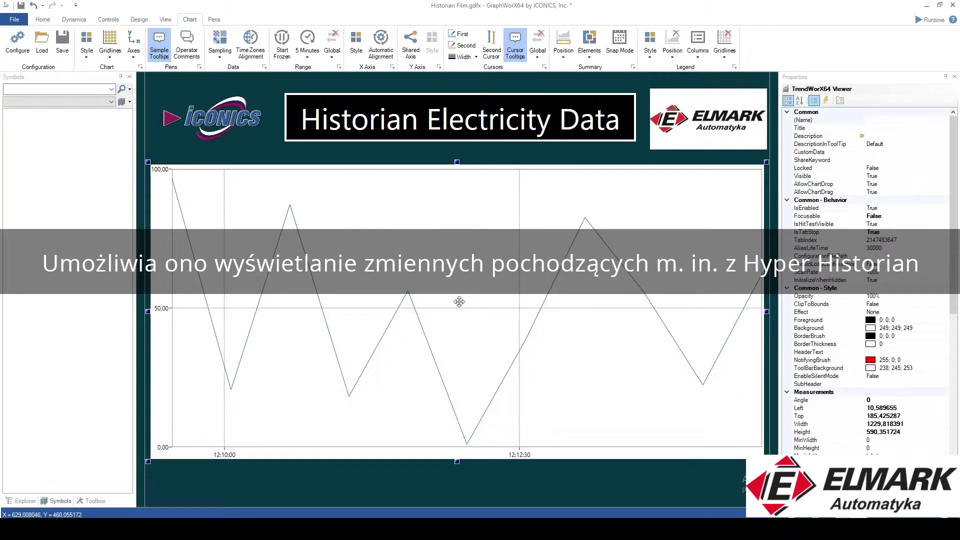
Name the trend viewer's pen Energy and set its data source to the Hyper Historian tag hh:\Configuration\RETAIL:Energy.
double_click(458, 301)
left_click(388, 164)
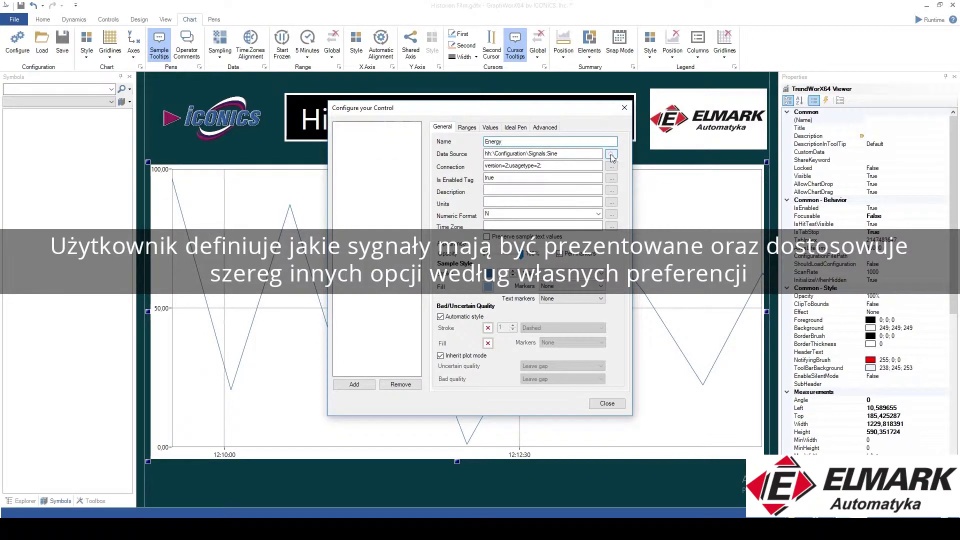
left_click(612, 153)
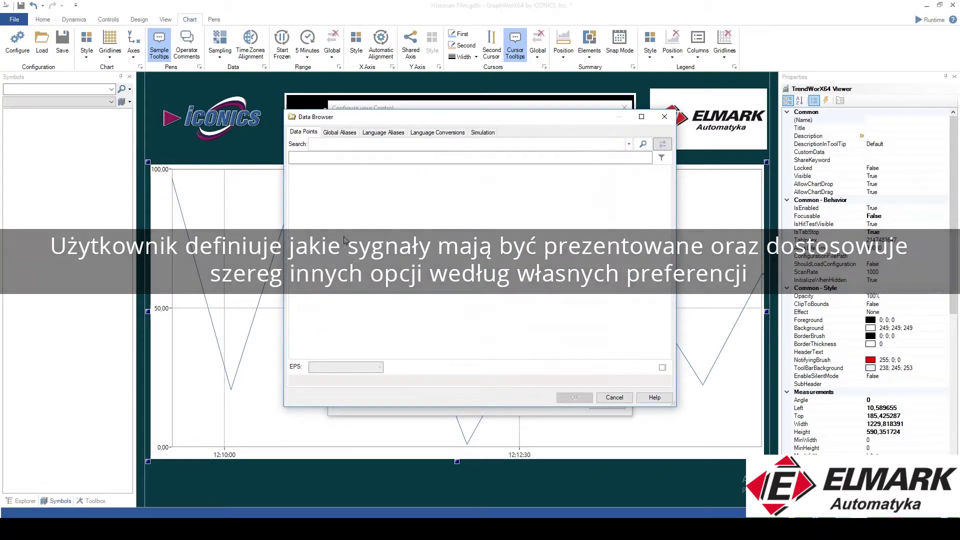
left_click(296, 185)
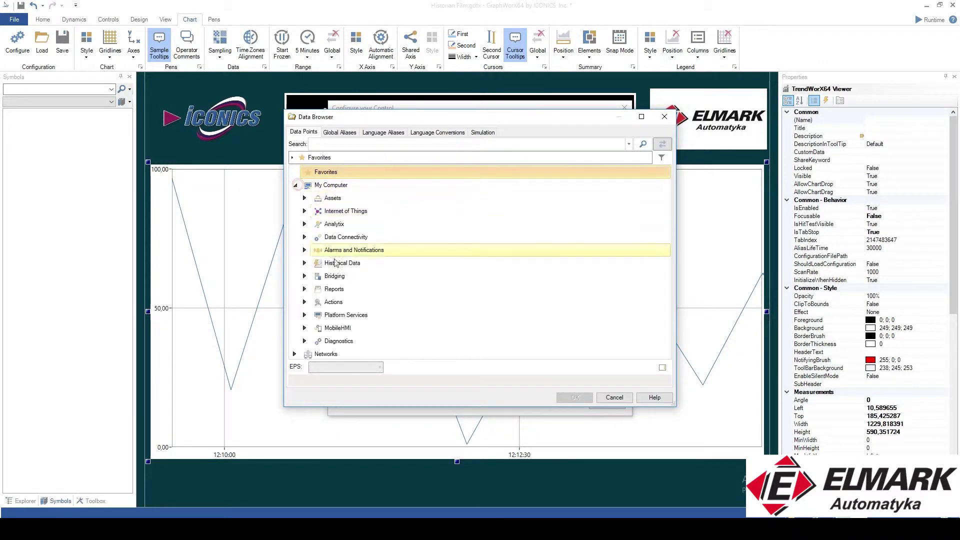
left_click(304, 263)
left_click(315, 276)
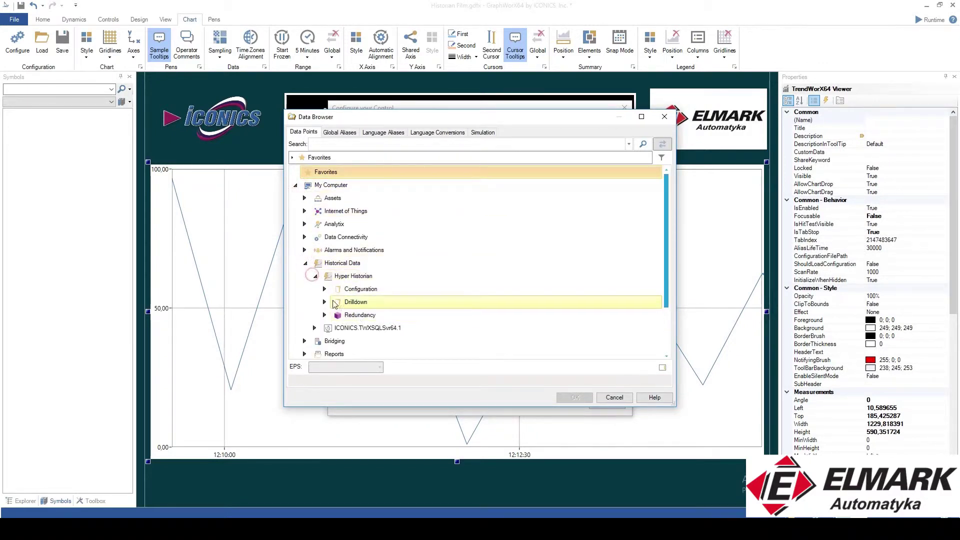
left_click(325, 289)
left_click(335, 341)
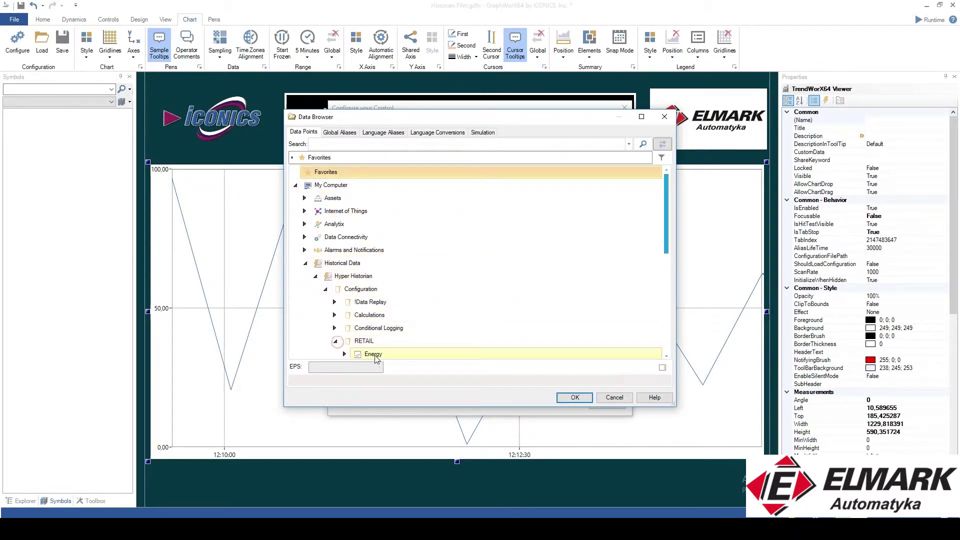
left_click(374, 354)
left_click(575, 398)
Autodetect the Energy pen's connection and set its units to kW.
left_click(612, 167)
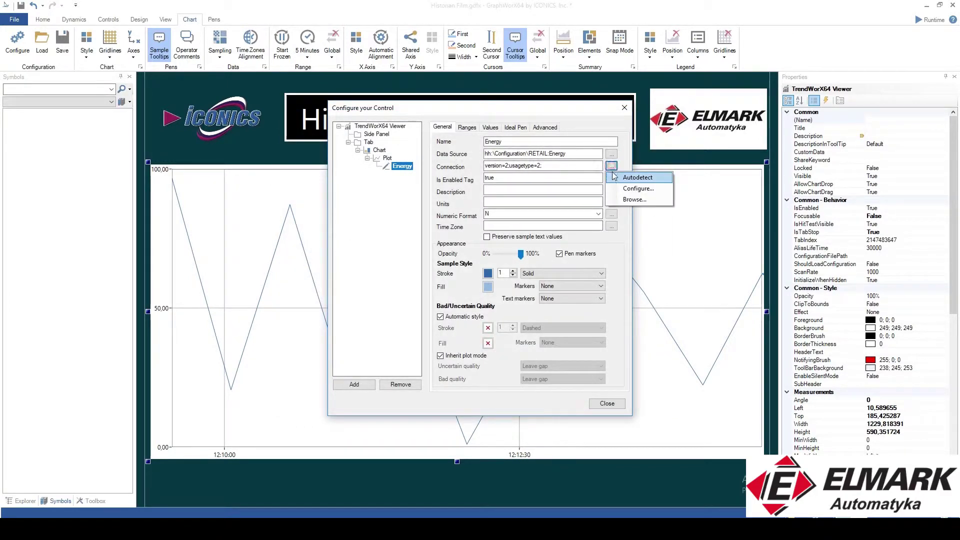
left_click(620, 176)
left_click(518, 203)
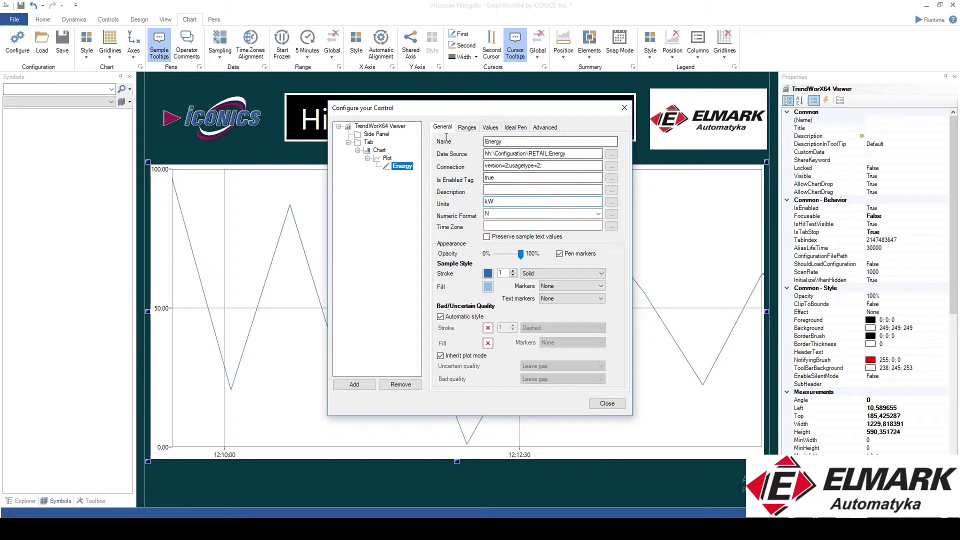
Set the Energy pen's range maximum manually to 300 and return to its general settings.
left_click(466, 128)
left_click(455, 259)
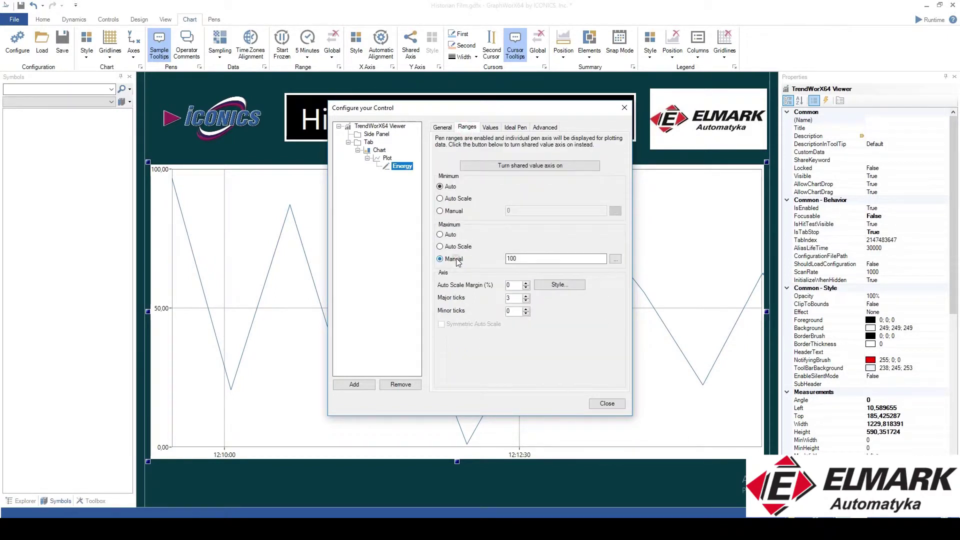
key("Tab")
type("300")
left_click(444, 127)
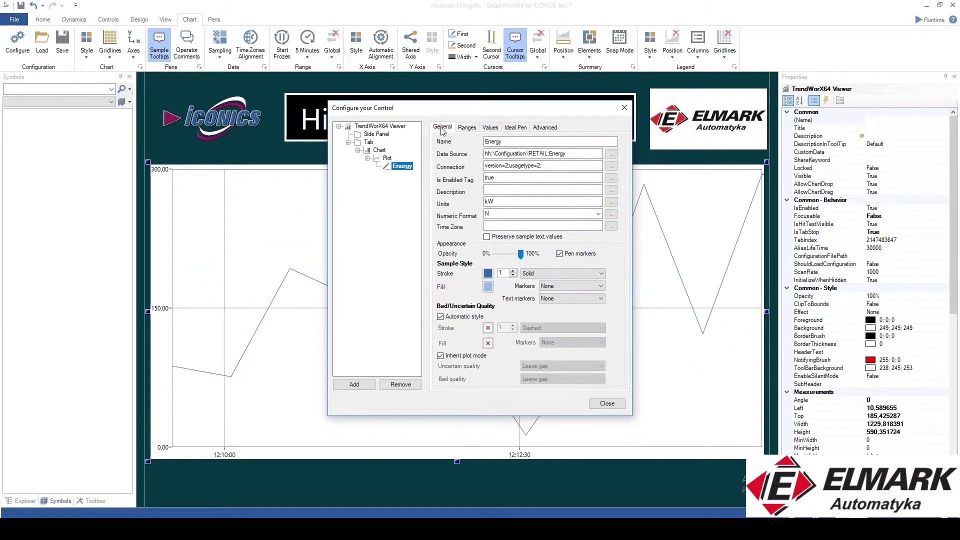
Add an Energy2 pen in kW with data source hh:\Configuration\RETAIL:Energy2 and change the plot to the first bar type.
left_click(403, 174)
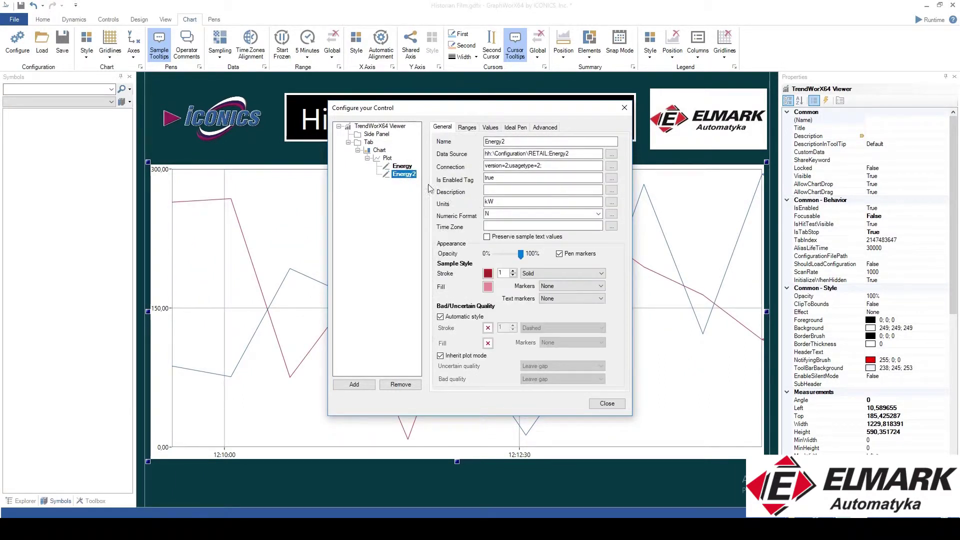
left_click(387, 158)
left_click(453, 225)
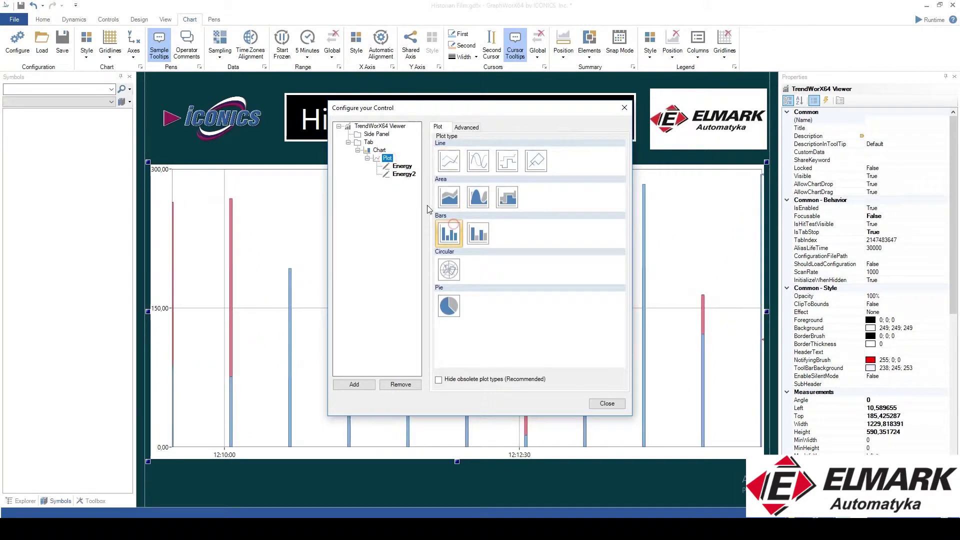
Set the chart's data sampling interval to 15 minutes.
left_click(379, 151)
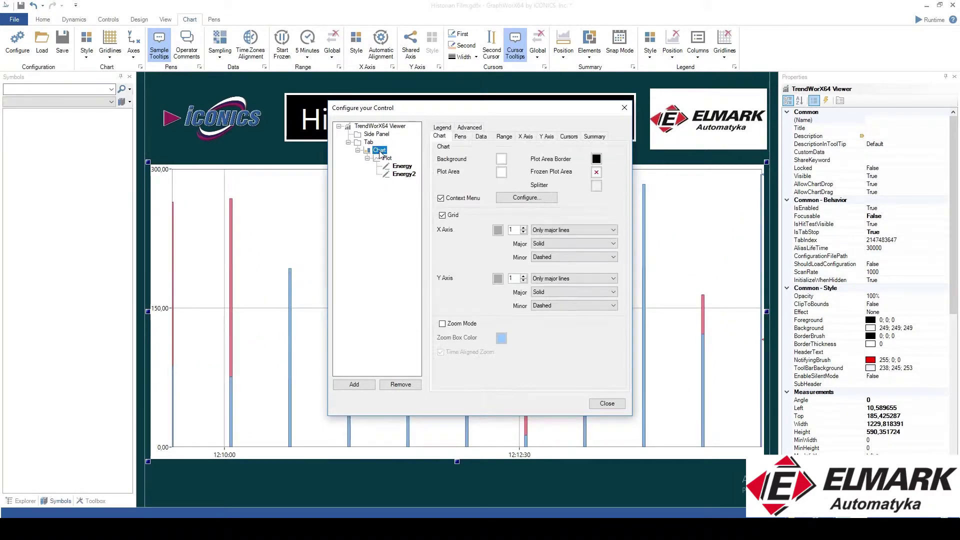
left_click(479, 140)
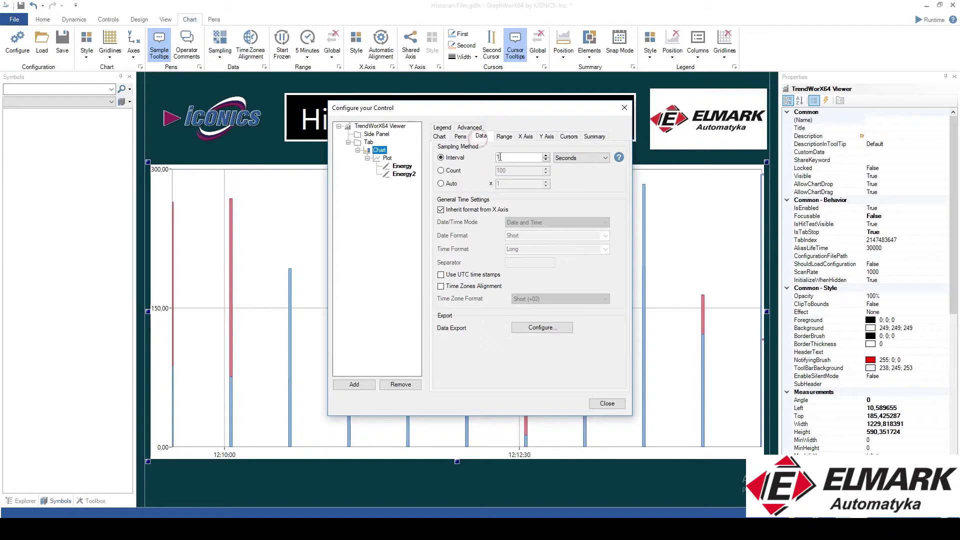
type("15")
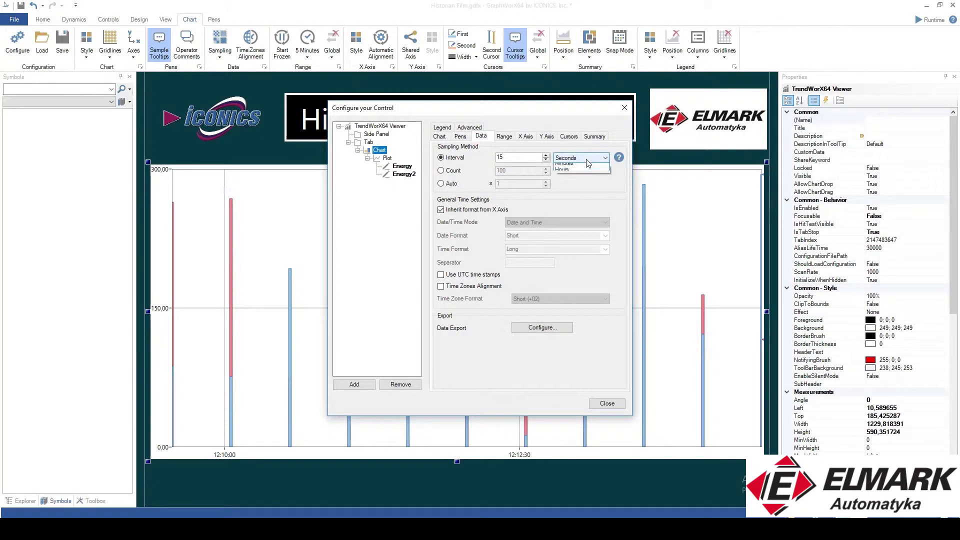
left_click(582, 158)
left_click(572, 180)
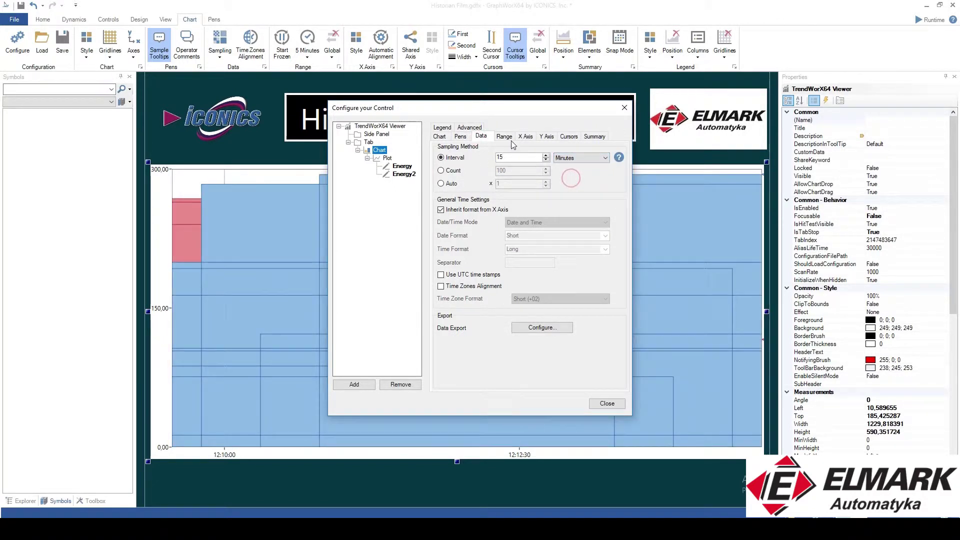
Set the chart's trend range to 4 days and enable starting in freeze mode.
left_click(506, 138)
double_click(481, 158)
type("4")
left_click(524, 159)
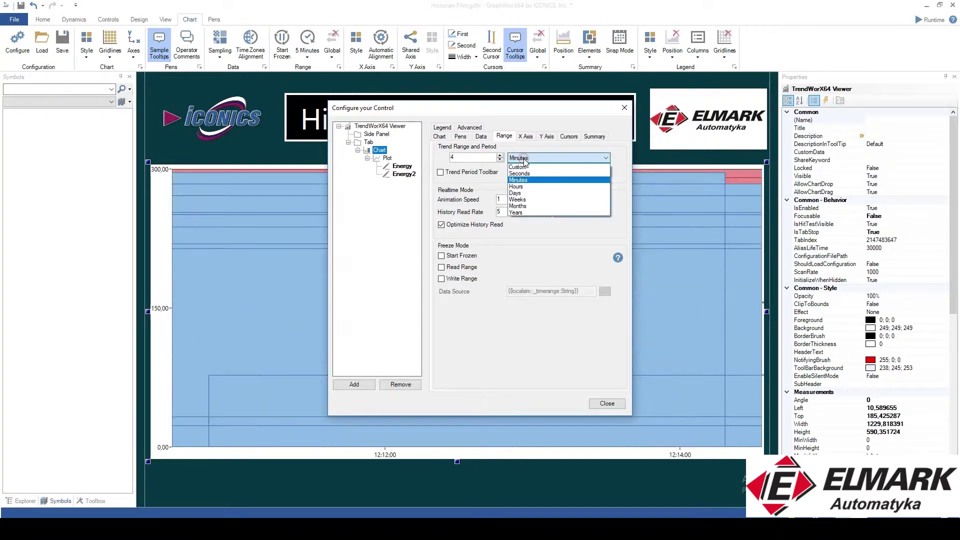
left_click(529, 193)
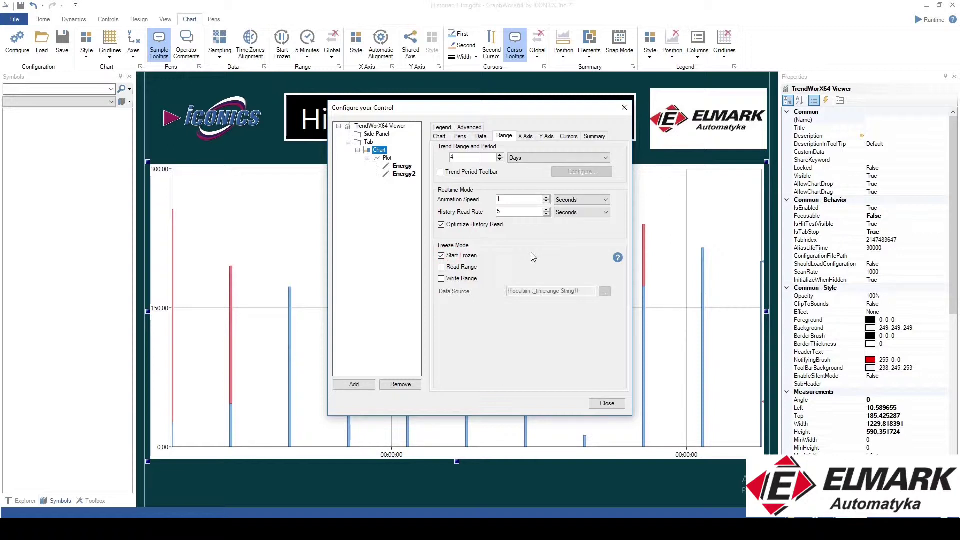
Set the chart's X axis to show date and time with the dd.MM.yyyy date format, and finish the control configuration.
left_click(526, 136)
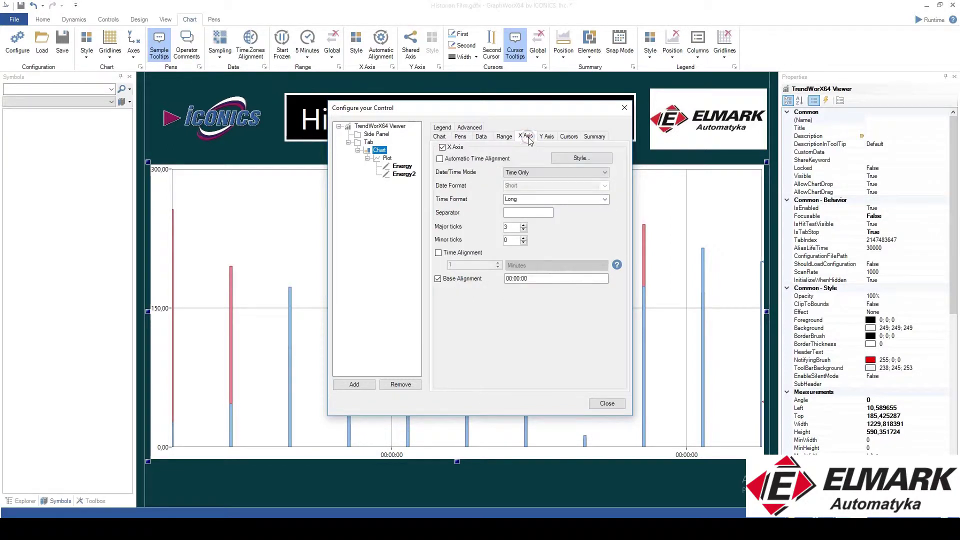
left_click(544, 173)
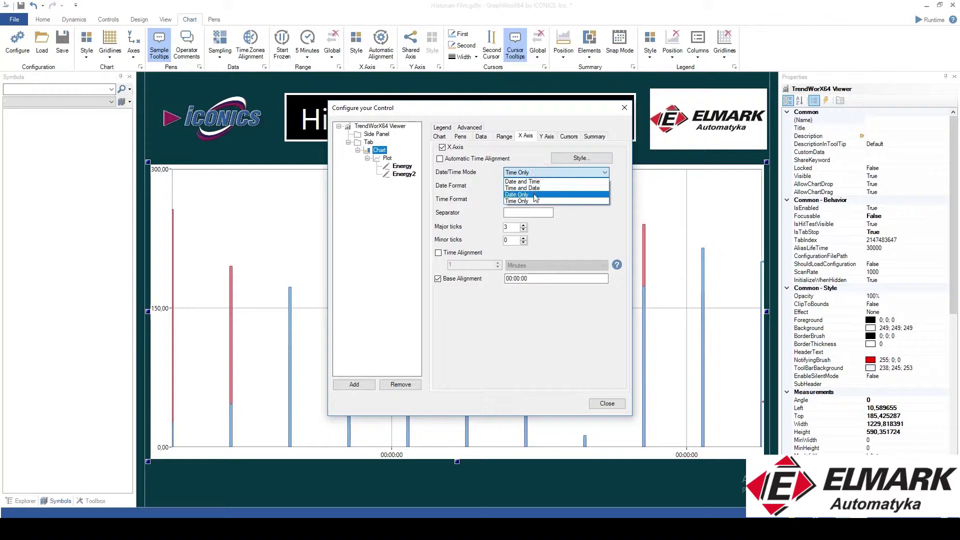
left_click(523, 181)
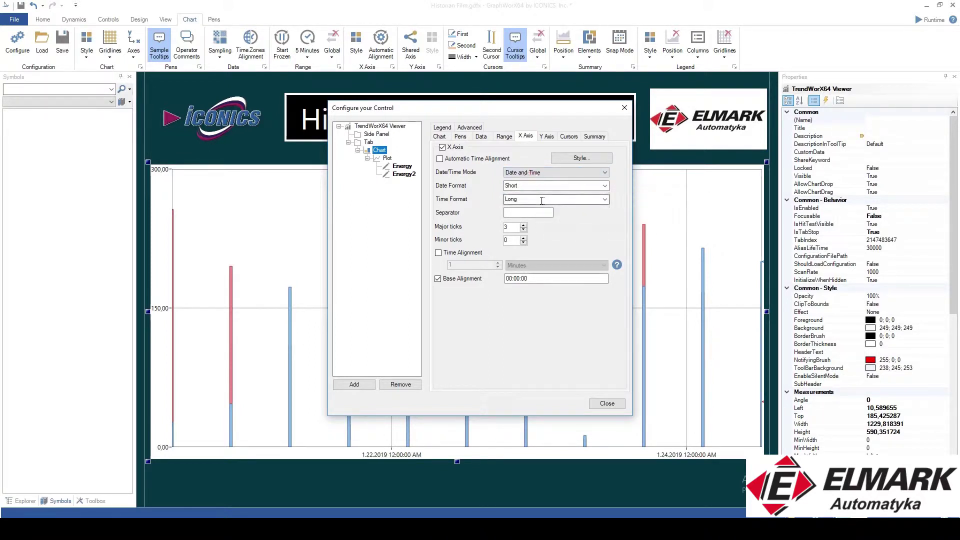
left_click(605, 186)
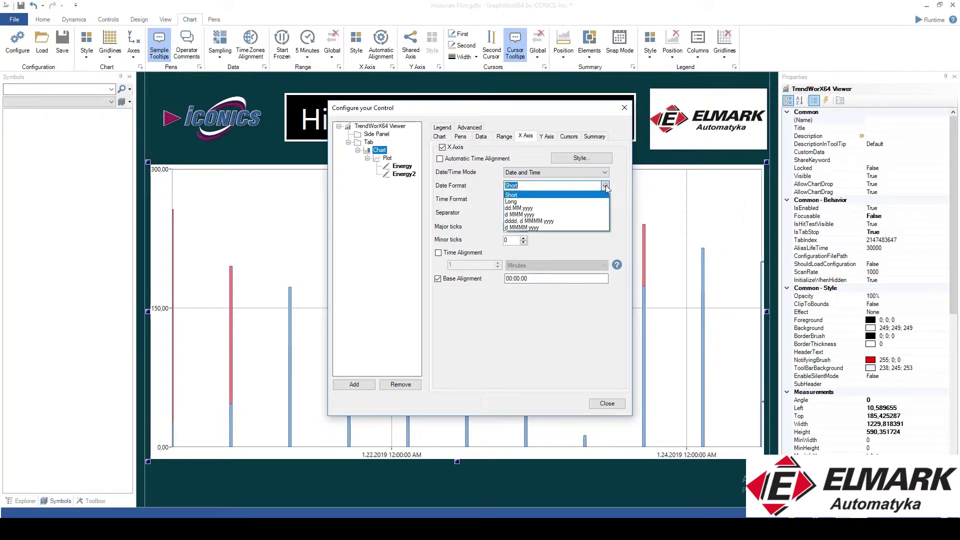
left_click(579, 208)
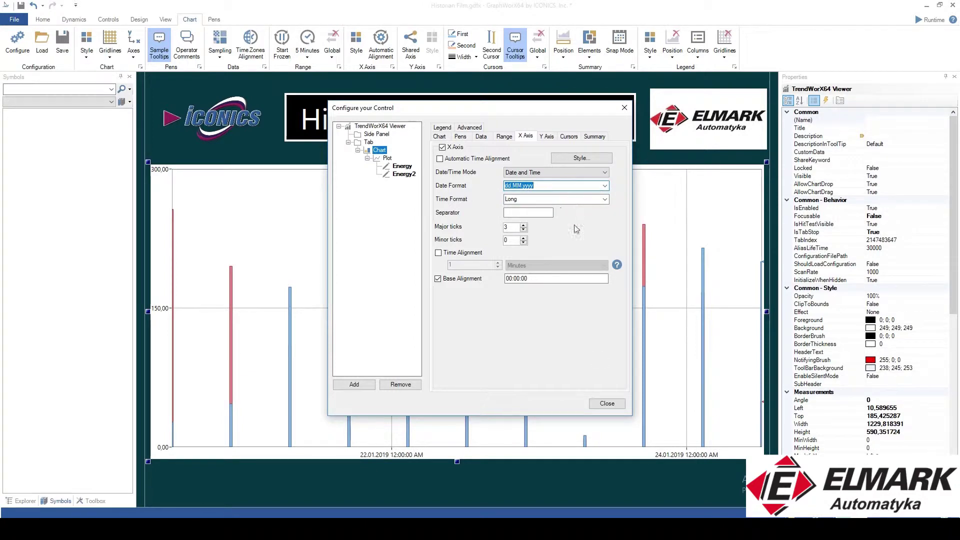
left_click(605, 403)
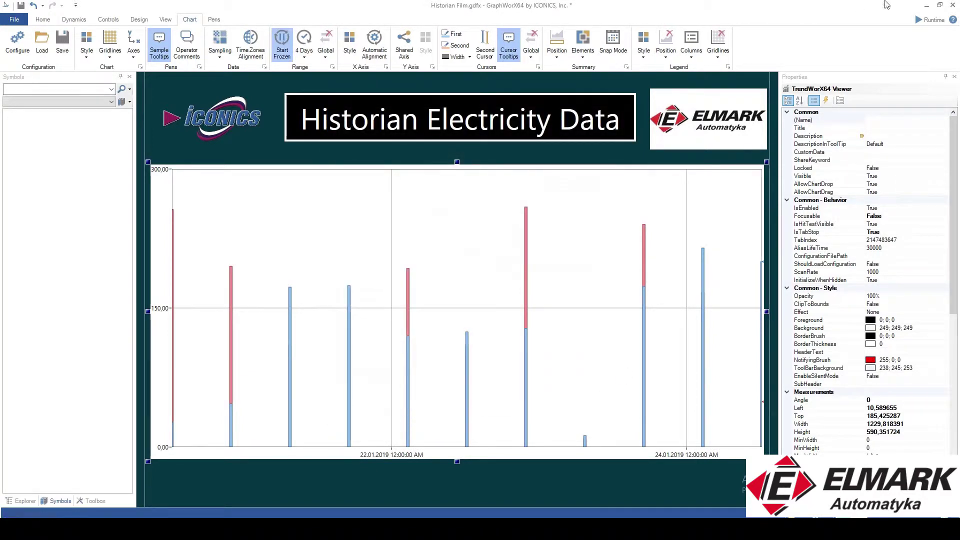
Run the display and examine the energy bars over different time ranges, narrowing the window to 5 hours and widening it to 3 days.
left_click(931, 20)
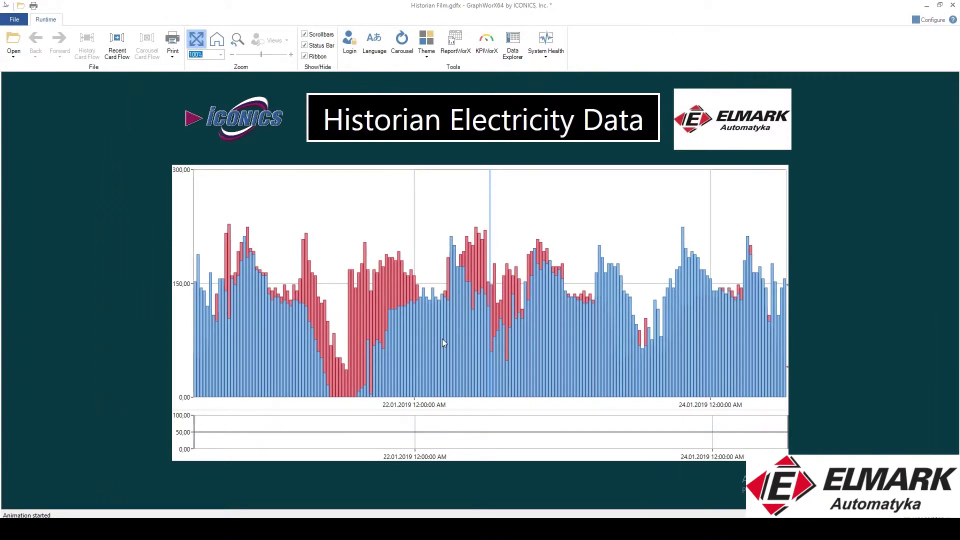
left_click_drag(196, 430, 343, 430)
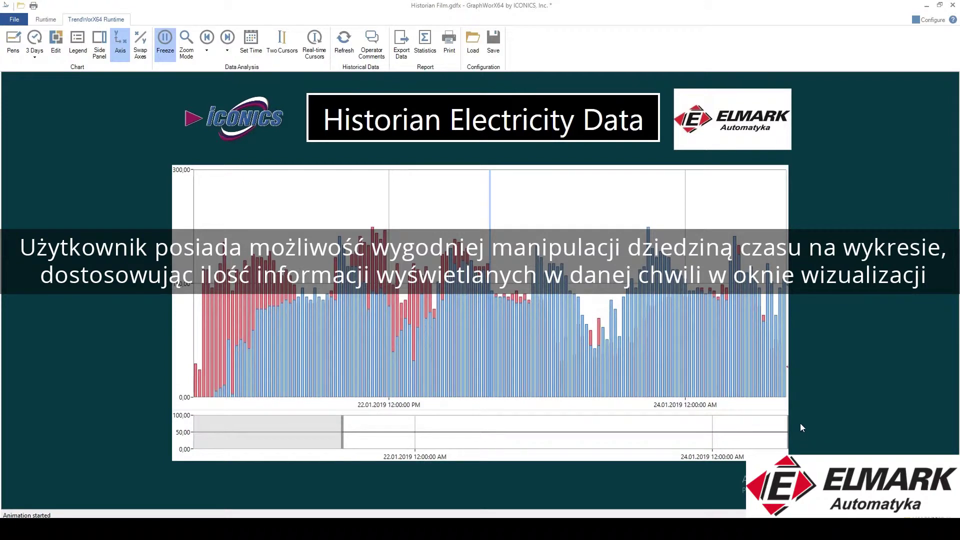
left_click_drag(739, 423, 372, 430)
left_click_drag(546, 426, 476, 430)
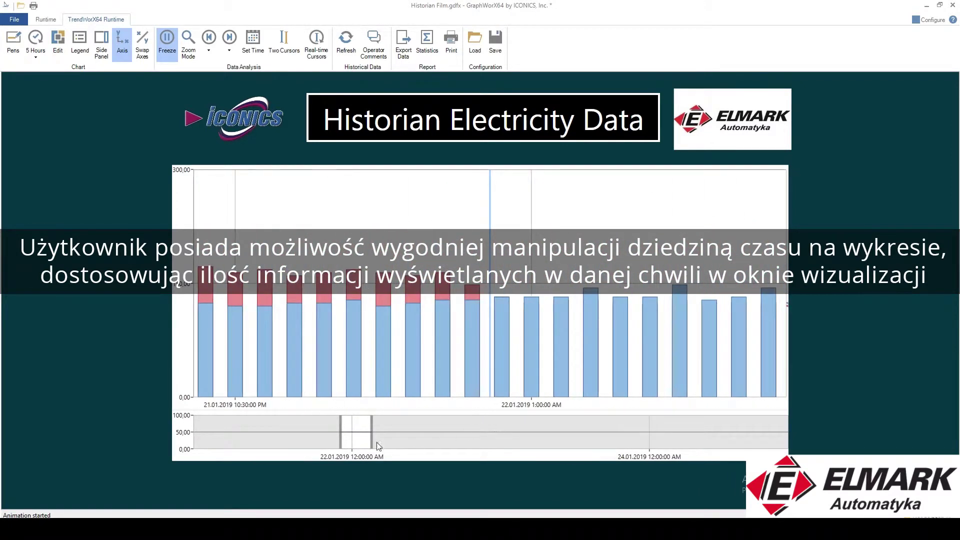
left_click_drag(371, 429, 692, 433)
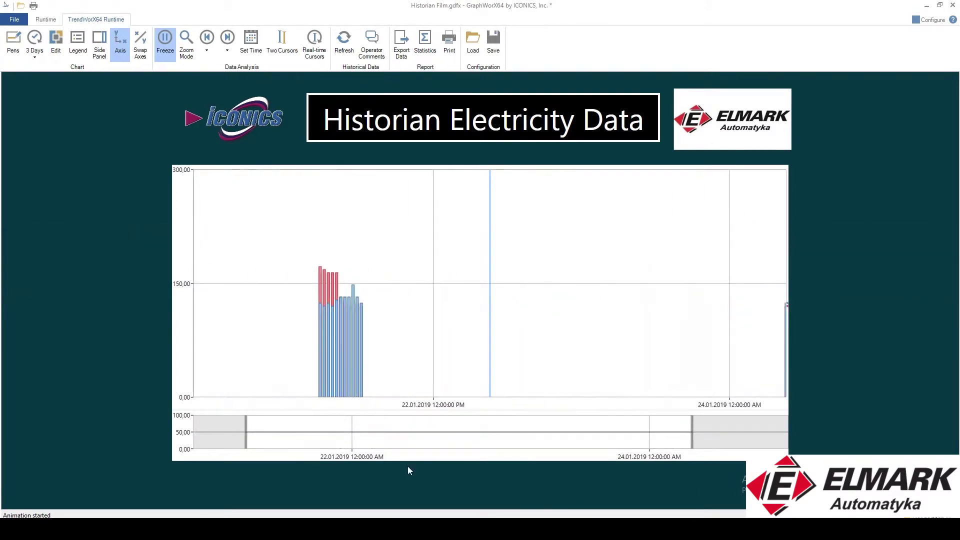
left_click_drag(223, 431, 353, 429)
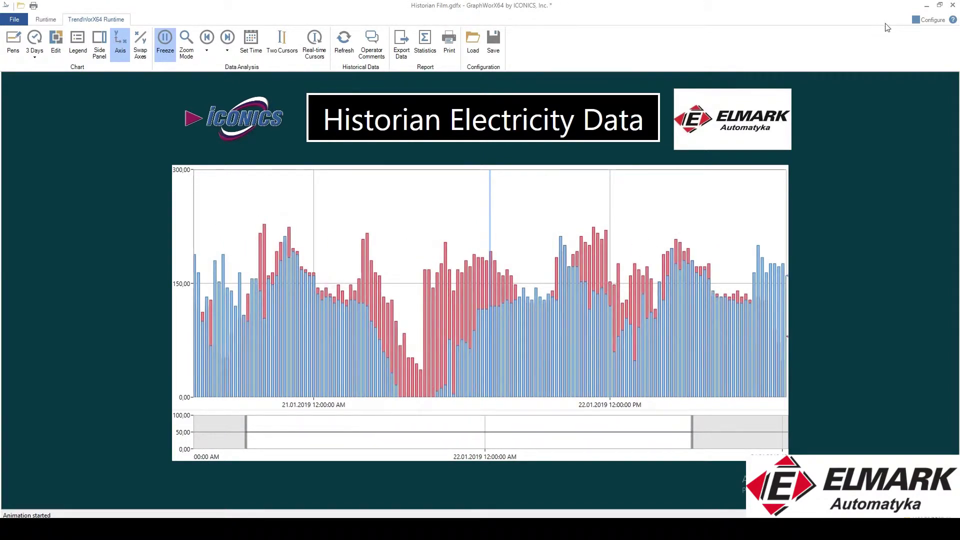
Return to configuration and add the item for stacking a pen to a new chart to the chart's pen context menu.
left_click(914, 19)
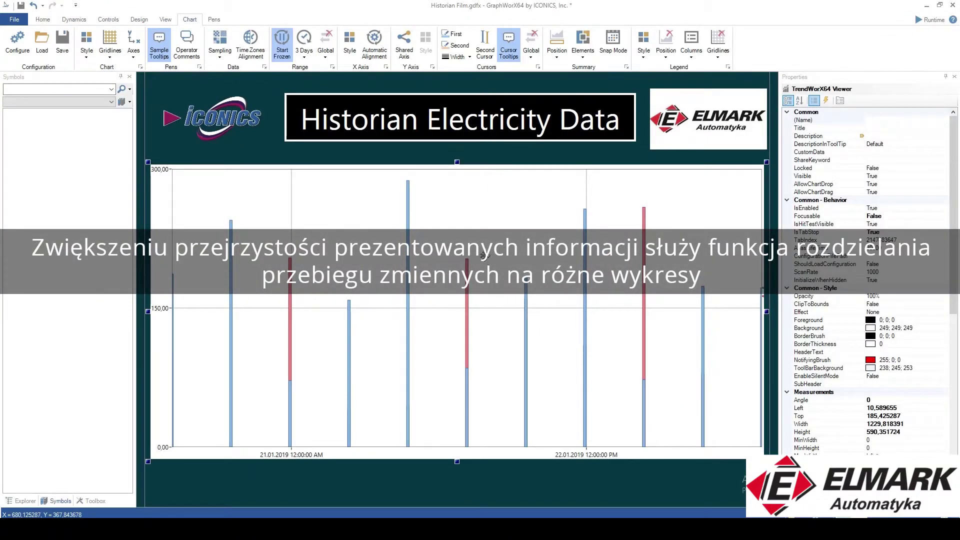
double_click(483, 256)
left_click(390, 150)
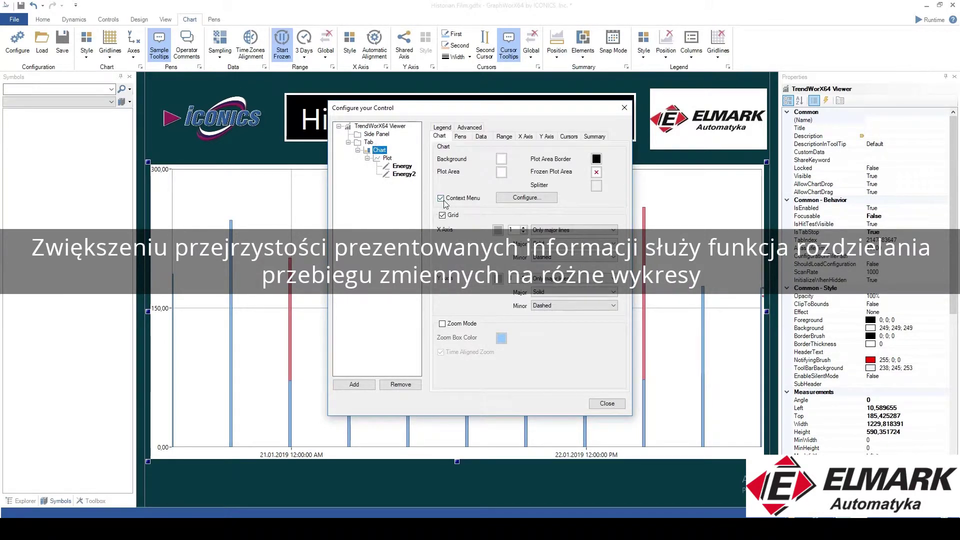
left_click(518, 198)
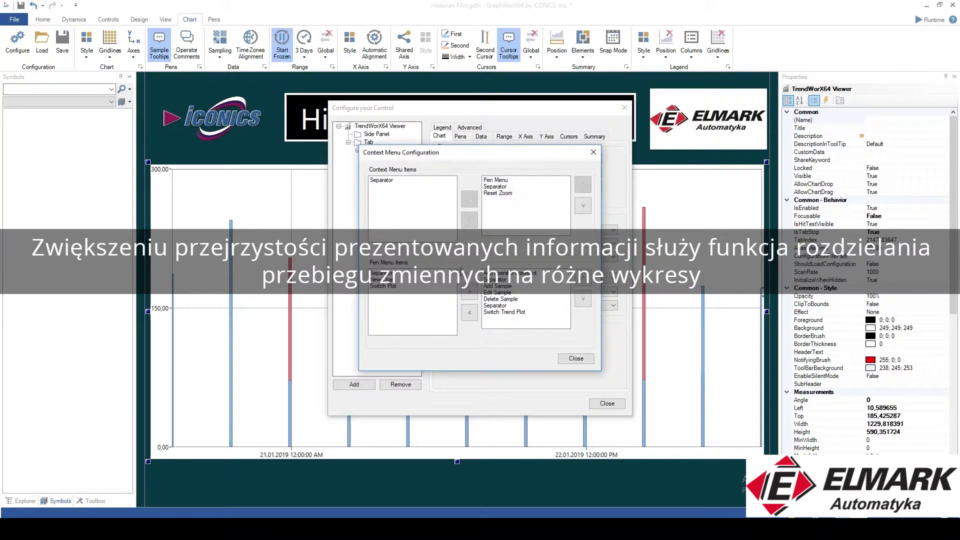
left_click(388, 280)
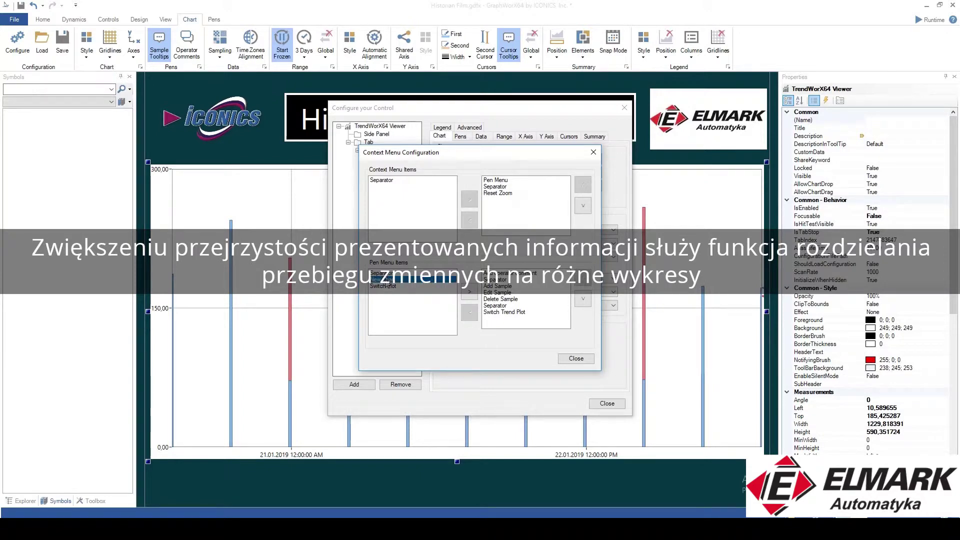
left_click(472, 292)
left_click(575, 358)
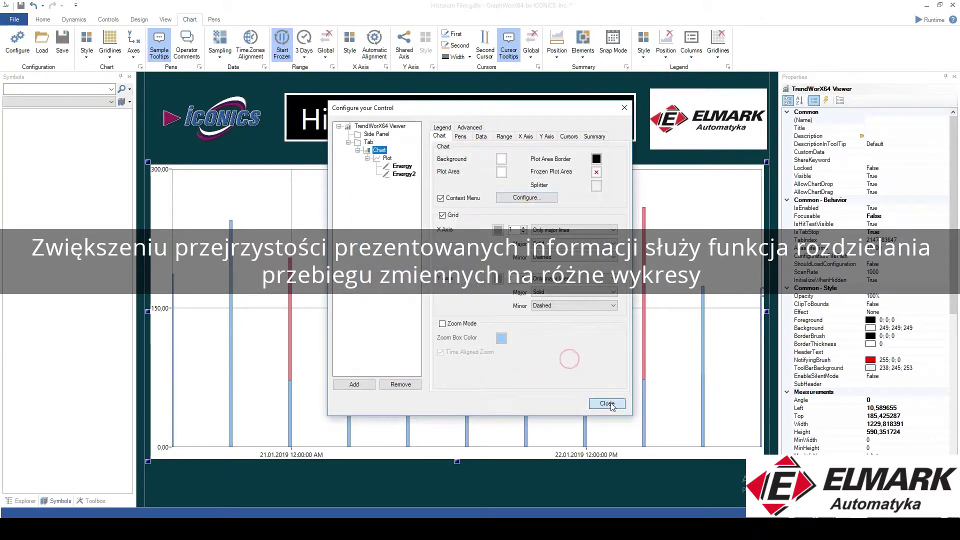
left_click(607, 403)
Run the display and narrow the trend window to about 11 hours of data around 23.01.2019.
left_click(930, 20)
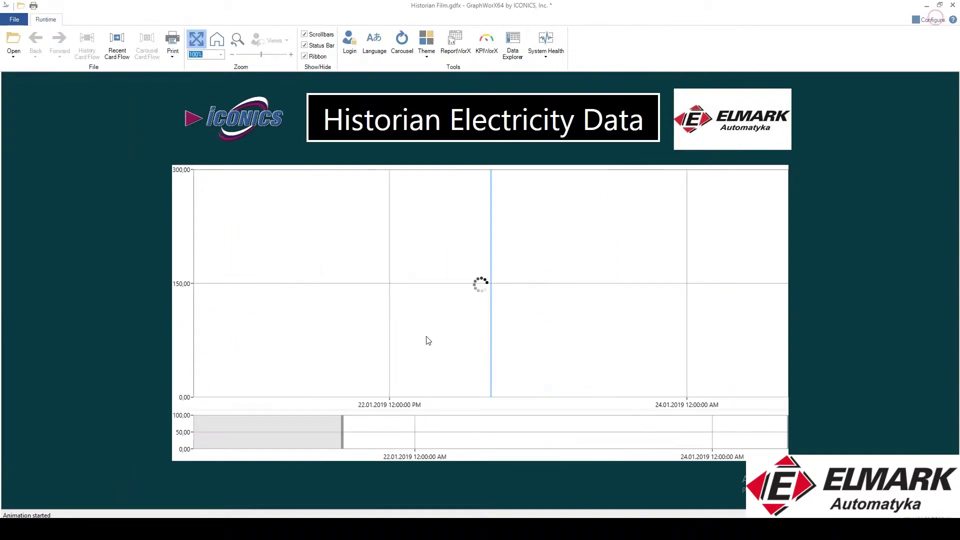
left_click(342, 427)
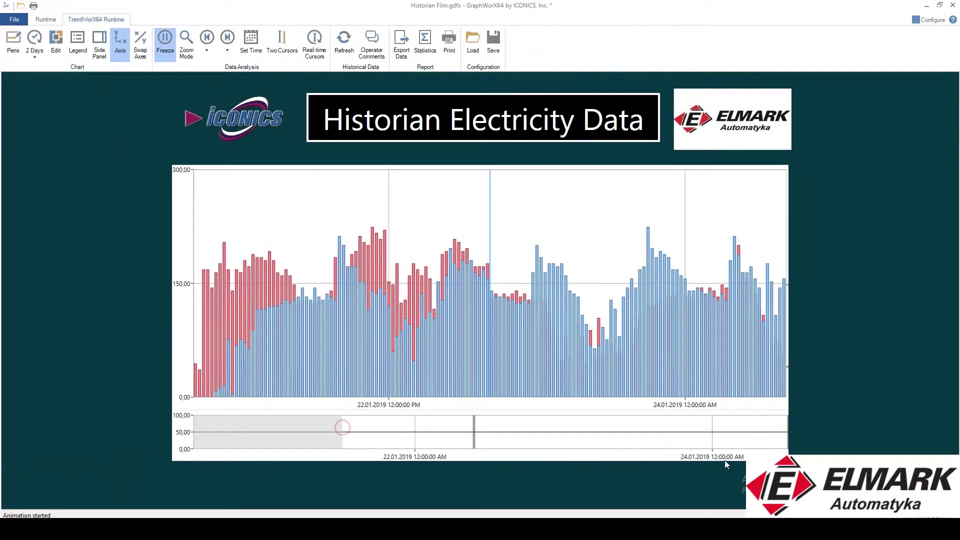
left_click_drag(787, 424, 558, 430)
left_click_drag(445, 427, 352, 424)
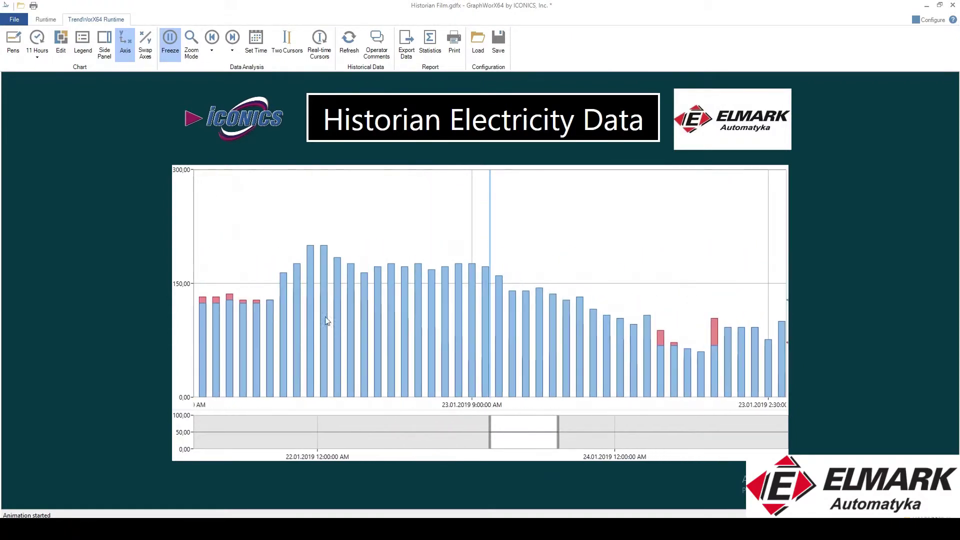
Stack the Energy pen to a new chart separate from Energy2 and shift the displayed time window.
right_click(474, 274)
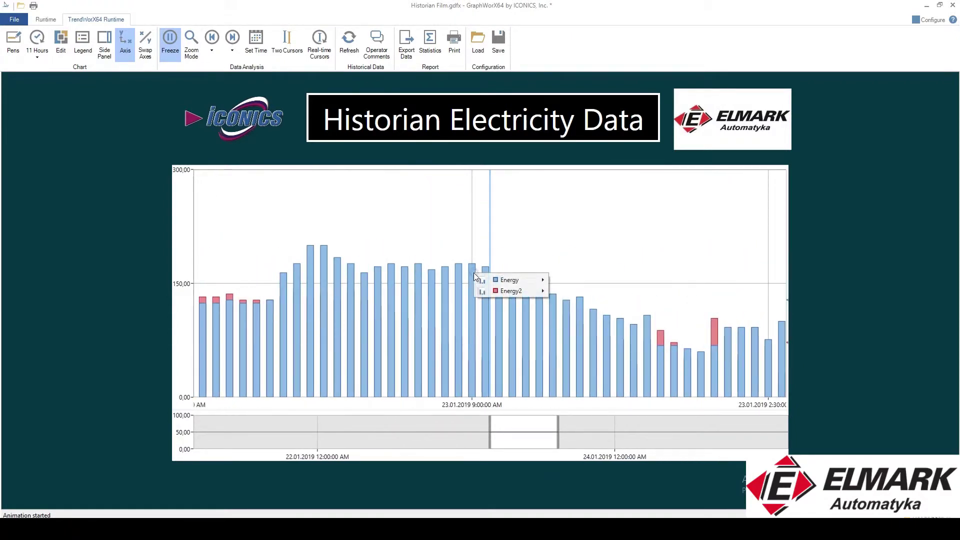
mouse_move(520, 280)
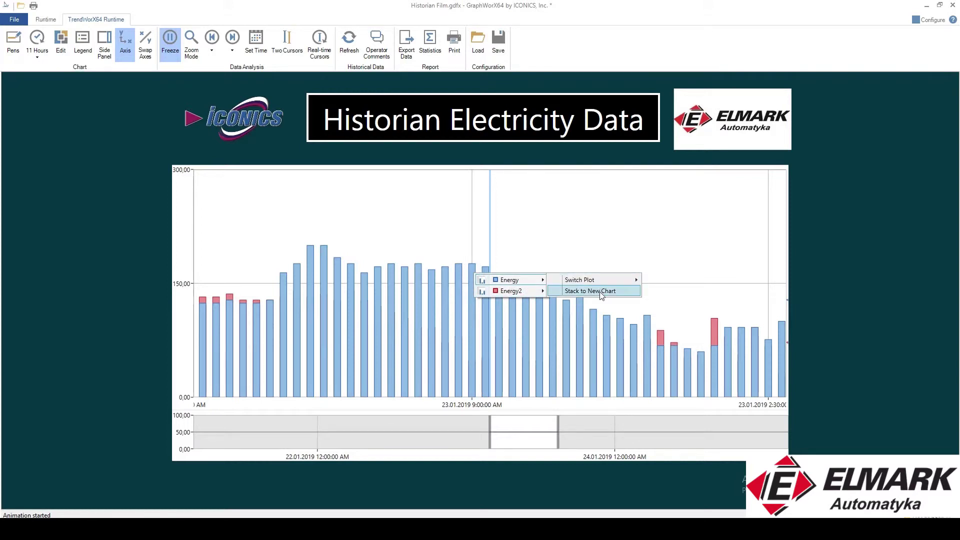
left_click(599, 291)
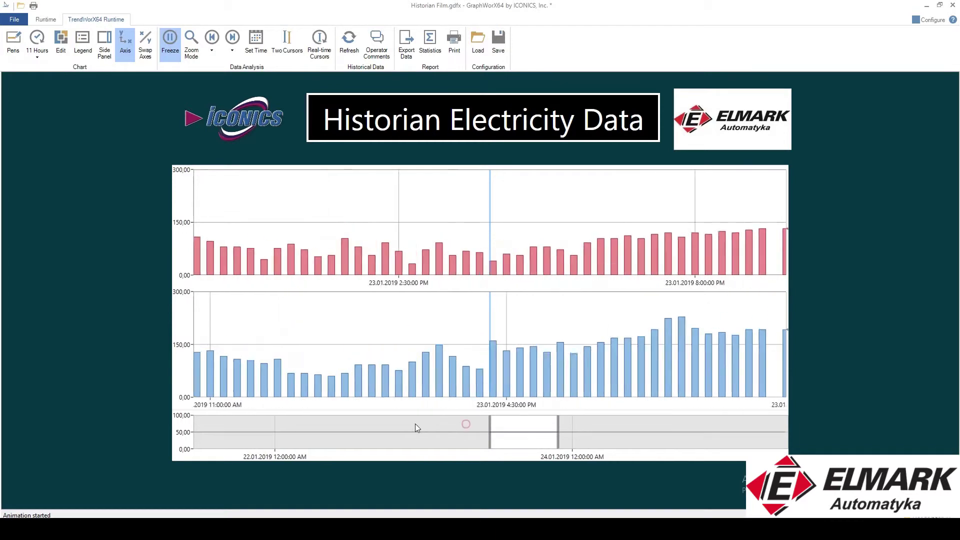
left_click(384, 438)
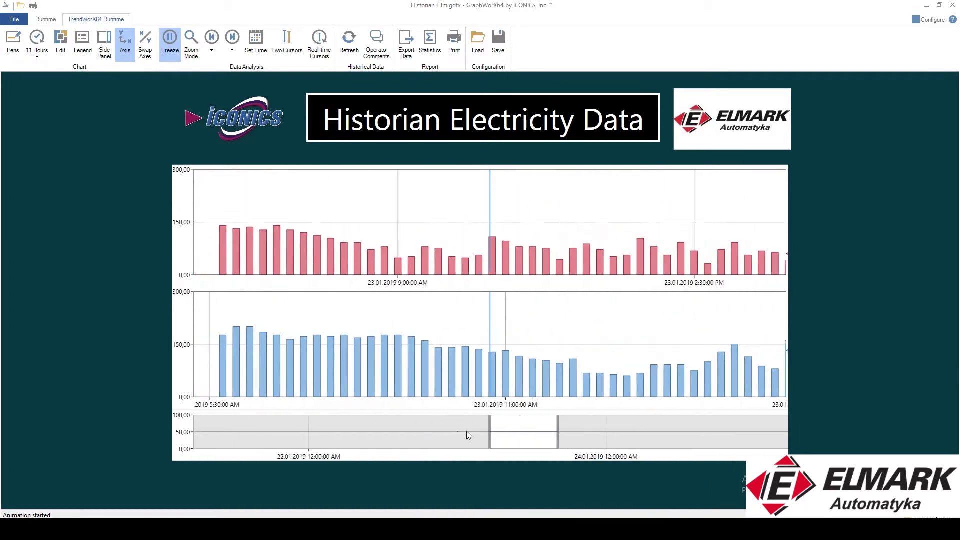
Merge the separately charted Energy pen back into one chart with Energy2.
right_click(456, 367)
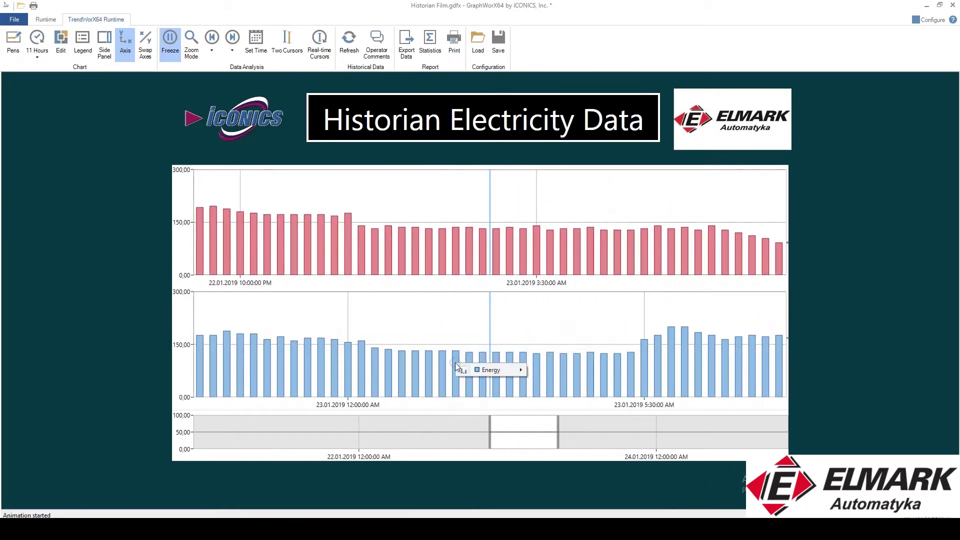
mouse_move(496, 370)
left_click(568, 382)
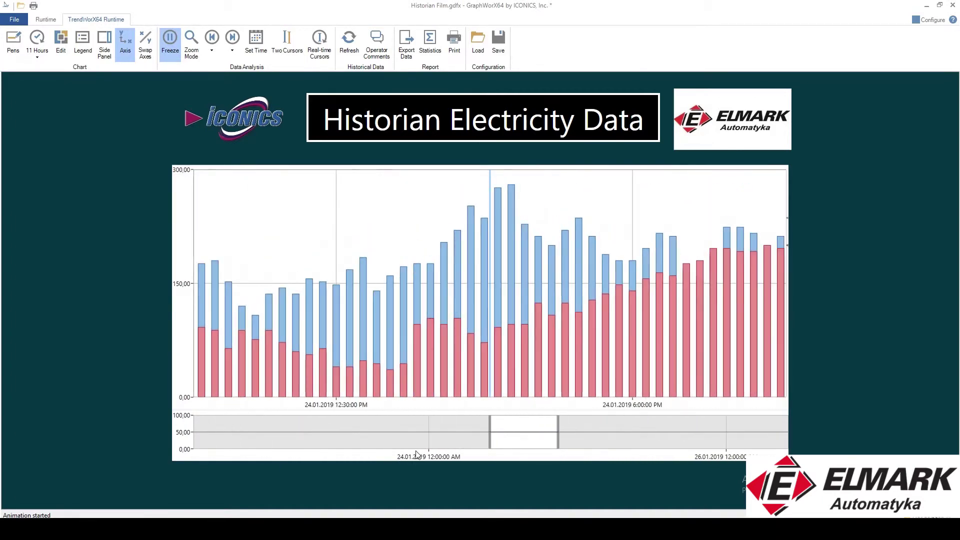
Return to configuration and enable showing operator comments in the chart's general pen settings.
left_click(929, 19)
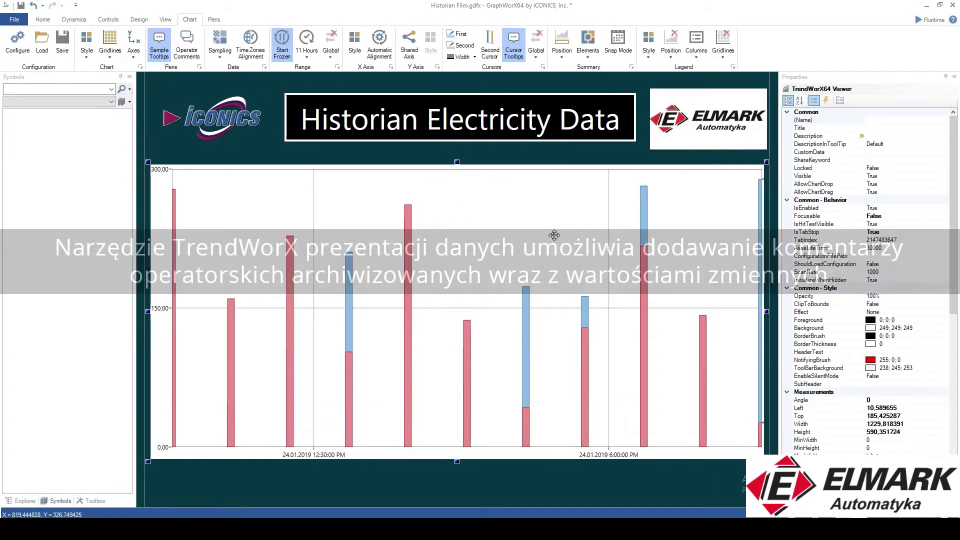
double_click(554, 234)
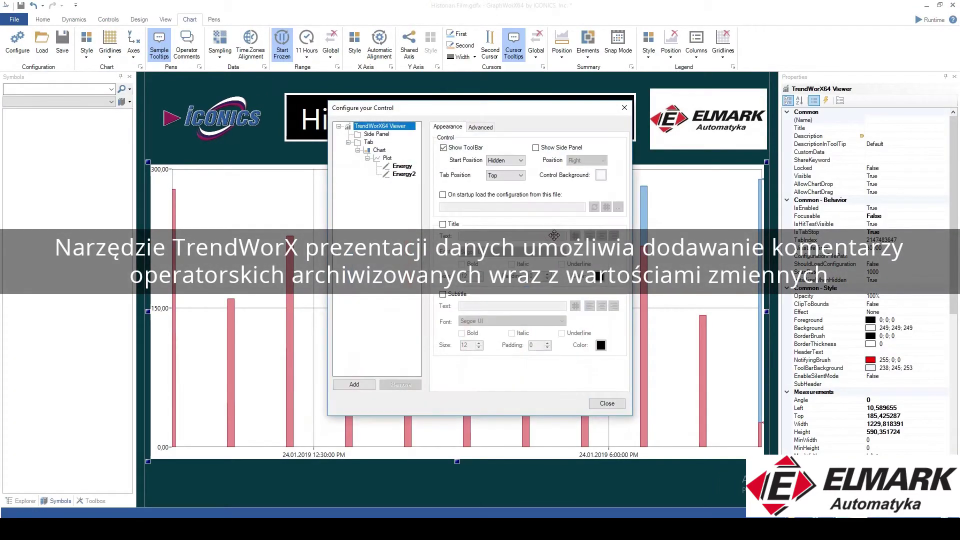
double_click(380, 150)
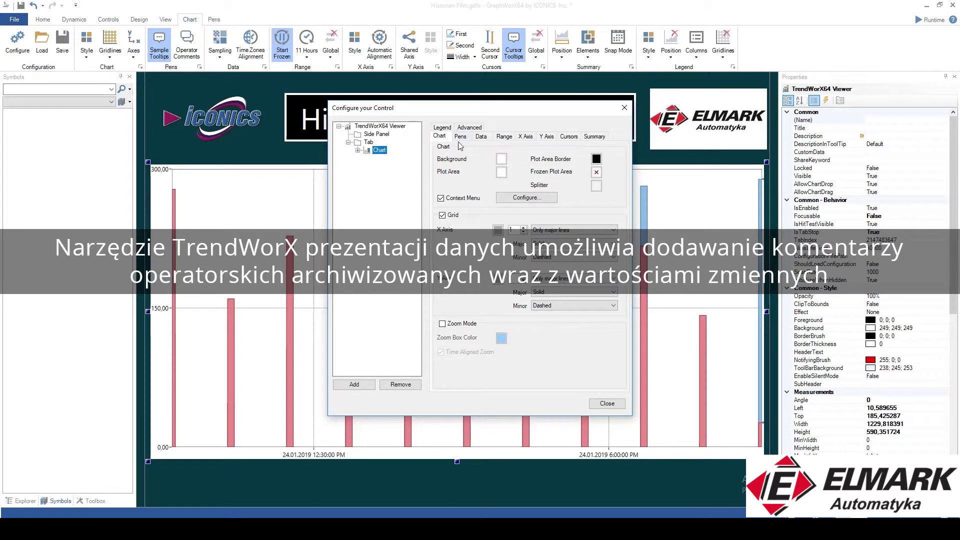
left_click(461, 137)
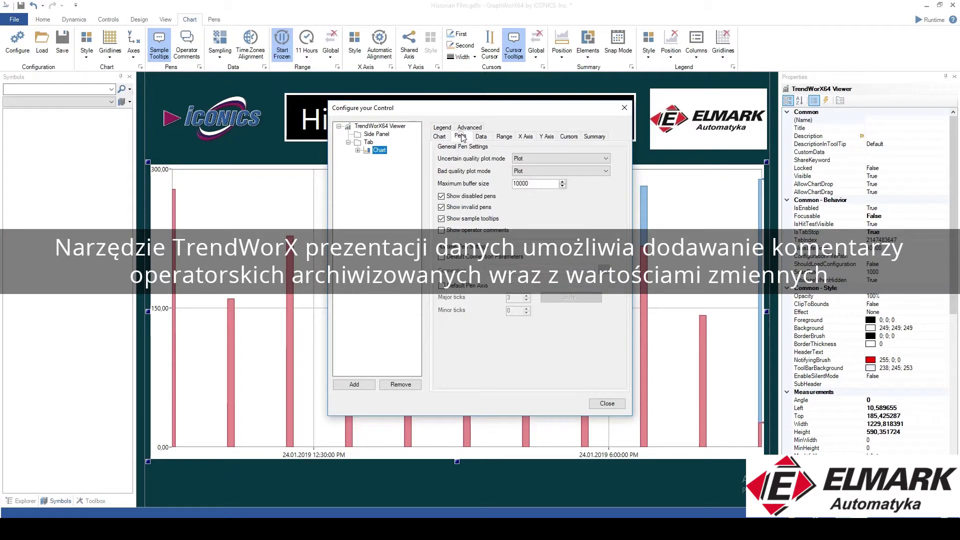
left_click(443, 233)
left_click(607, 403)
Run the display, shift the time window to 23.01.2019 and place the cursor on the highest Energy bar at 7:45 PM.
left_click(928, 20)
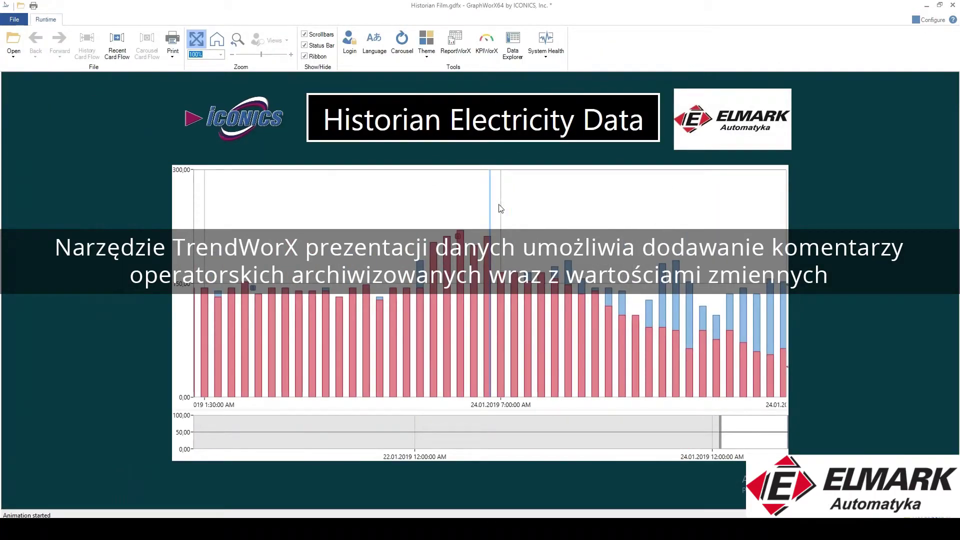
left_click_drag(522, 426, 574, 416)
left_click_drag(490, 186, 460, 225)
Add the operator comment "High Value" to the Energy pen at the cursor, save it and view the comment's tooltip on the bar.
right_click(460, 225)
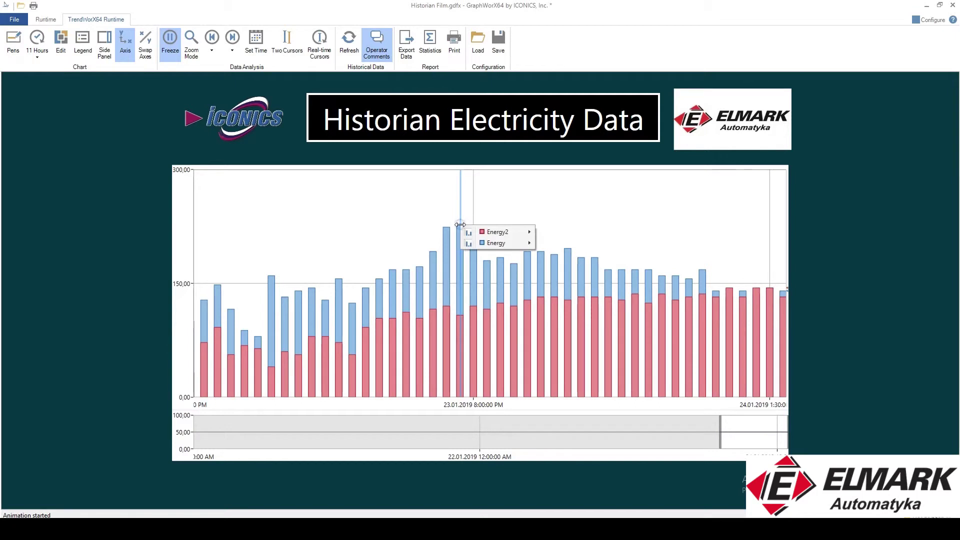
mouse_move(516, 247)
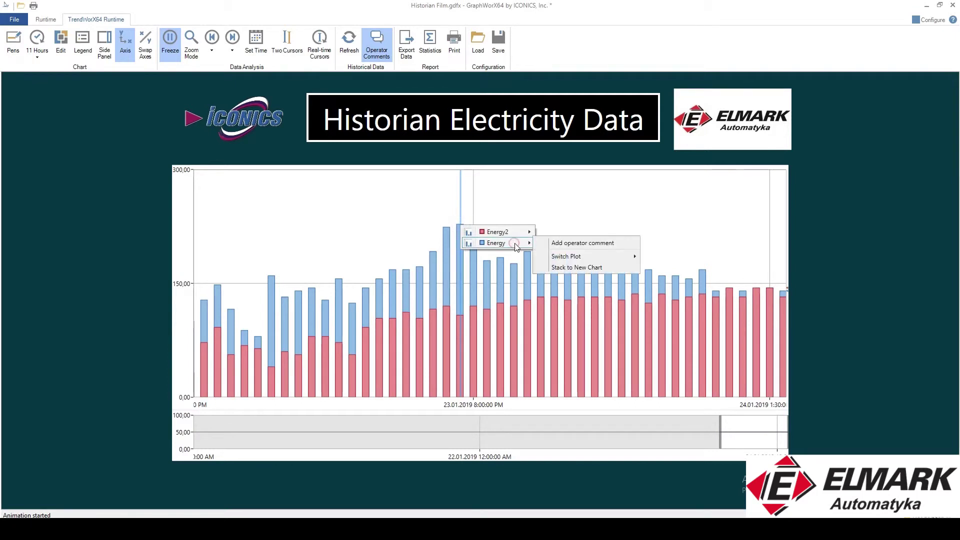
left_click(579, 240)
left_click(441, 370)
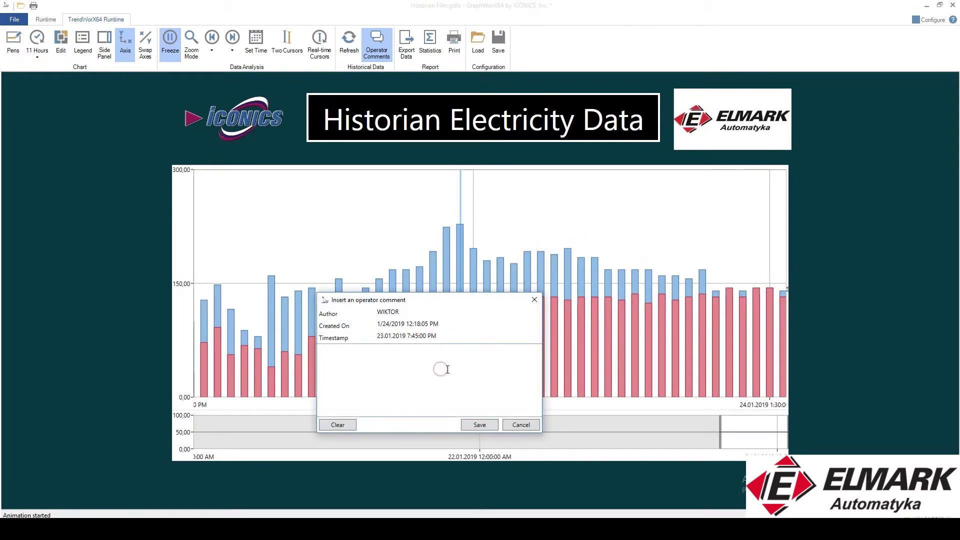
type("Hi")
left_click(474, 428)
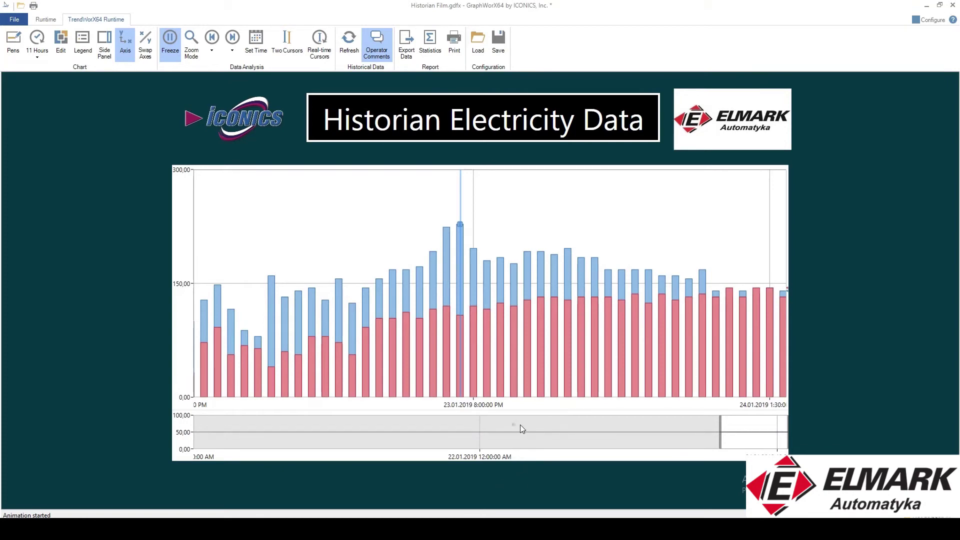
left_click_drag(515, 424, 534, 424)
mouse_move(640, 229)
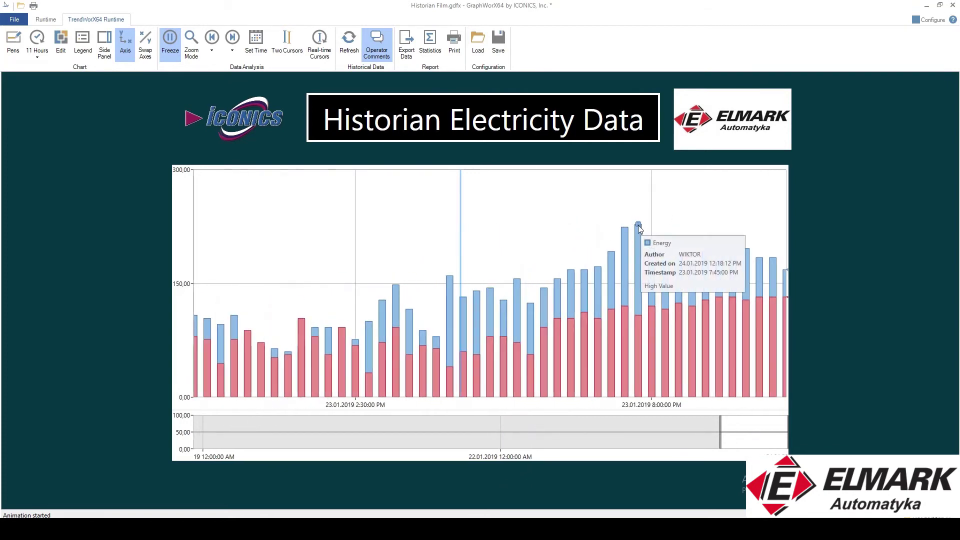